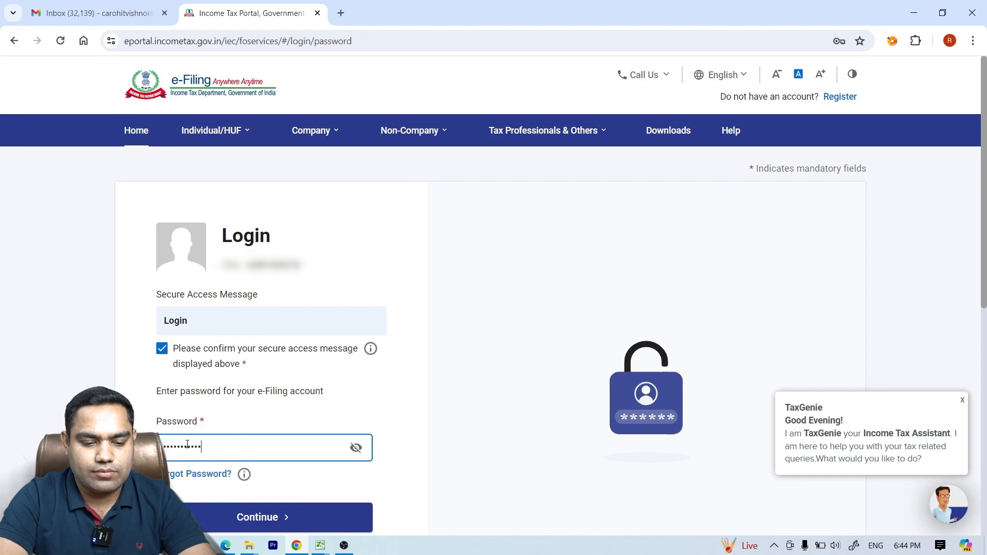
# - Submit the login with the entered password and open the page for filing an income tax return
pyautogui.press('Return')
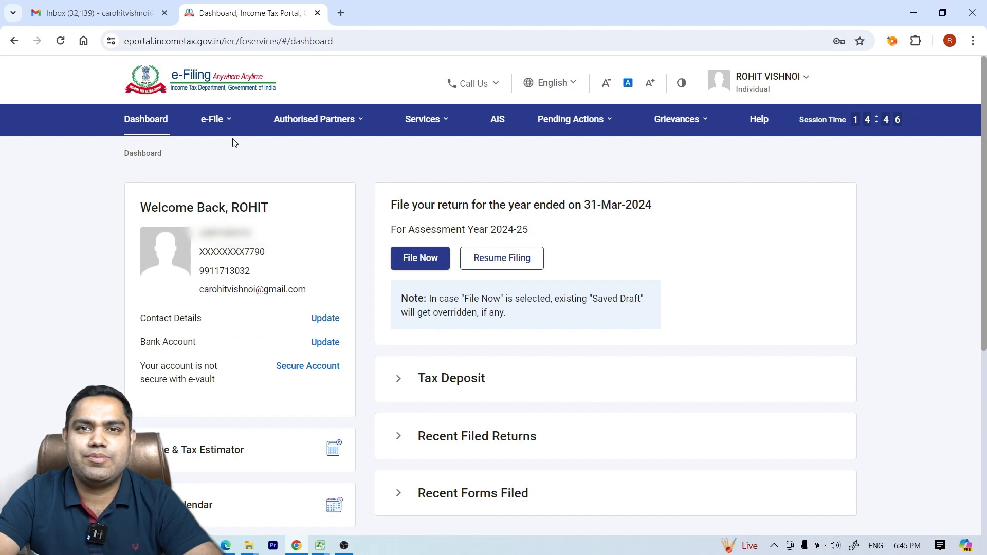
pyautogui.click(214, 119)
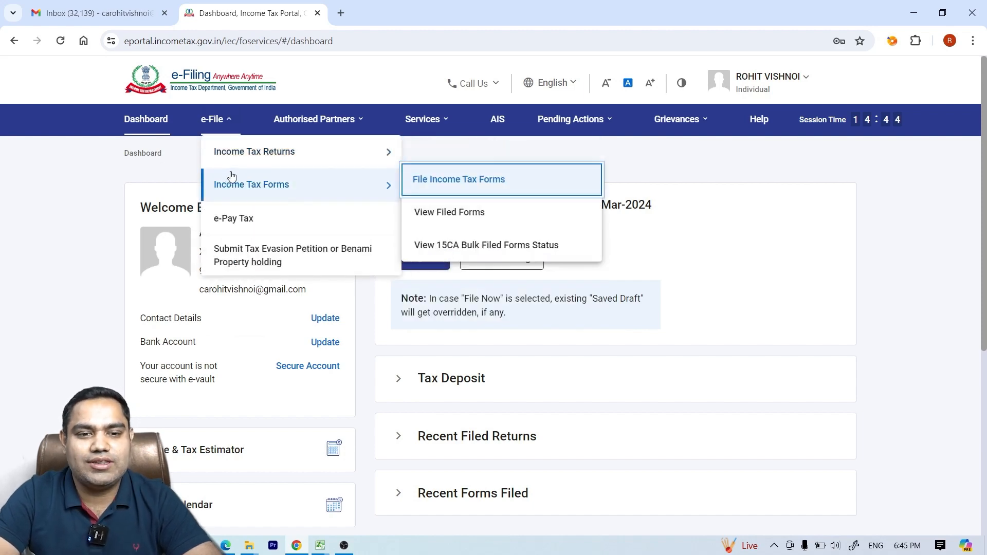
pyautogui.moveTo(277, 152)
pyautogui.click(455, 148)
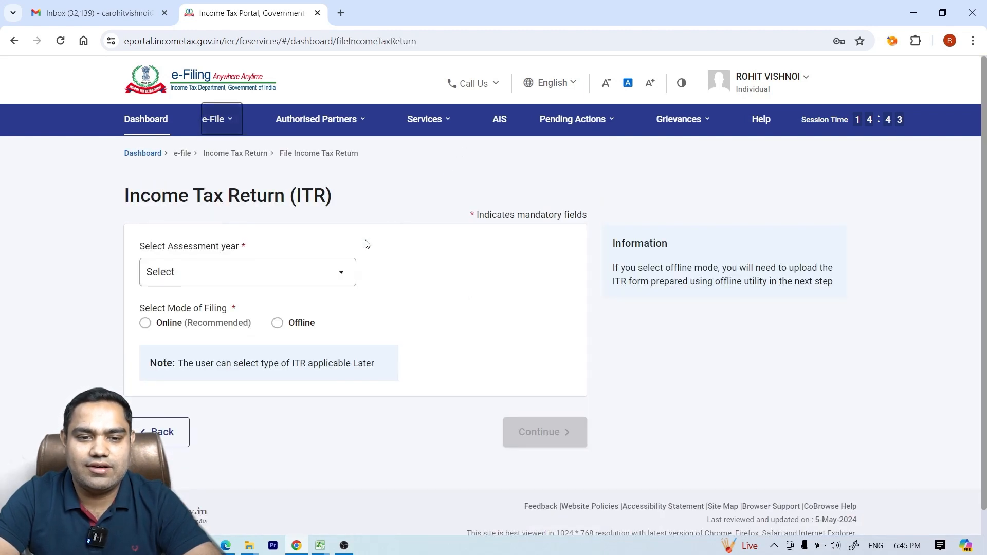
# - Choose assessment year 2024-25 with the Online filing mode and start a new filing instead of resuming the saved draft
pyautogui.click(267, 279)
pyautogui.click(237, 325)
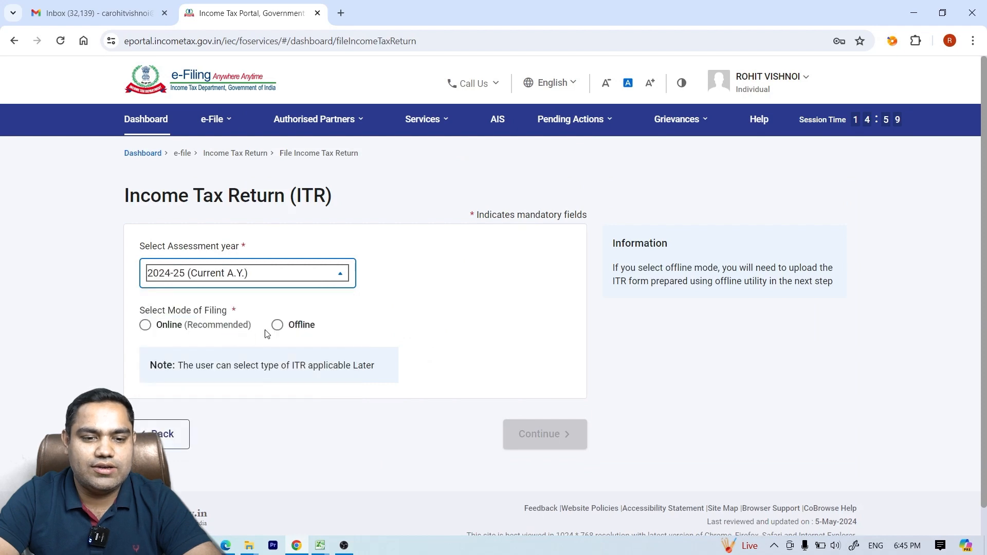
pyautogui.click(149, 325)
pyautogui.click(520, 434)
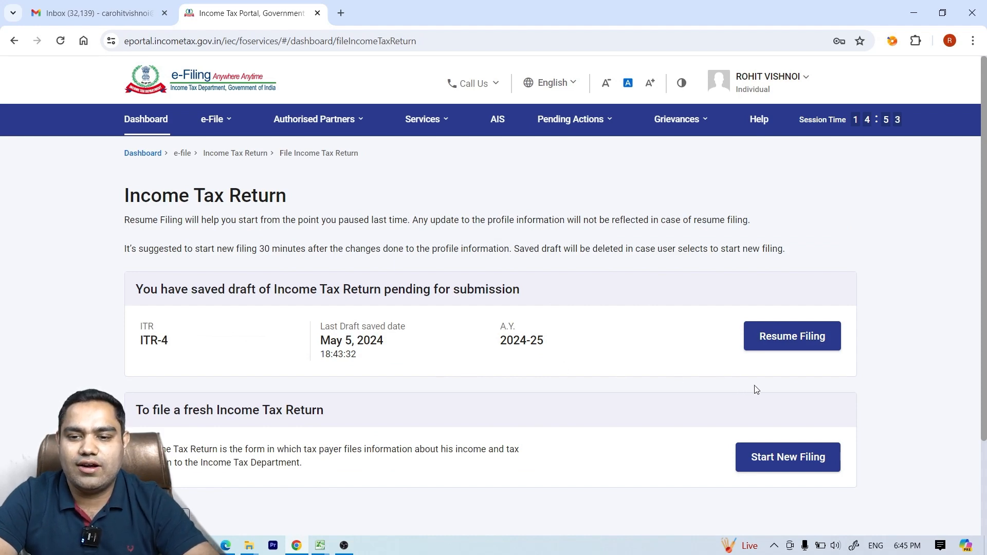
pyautogui.click(785, 459)
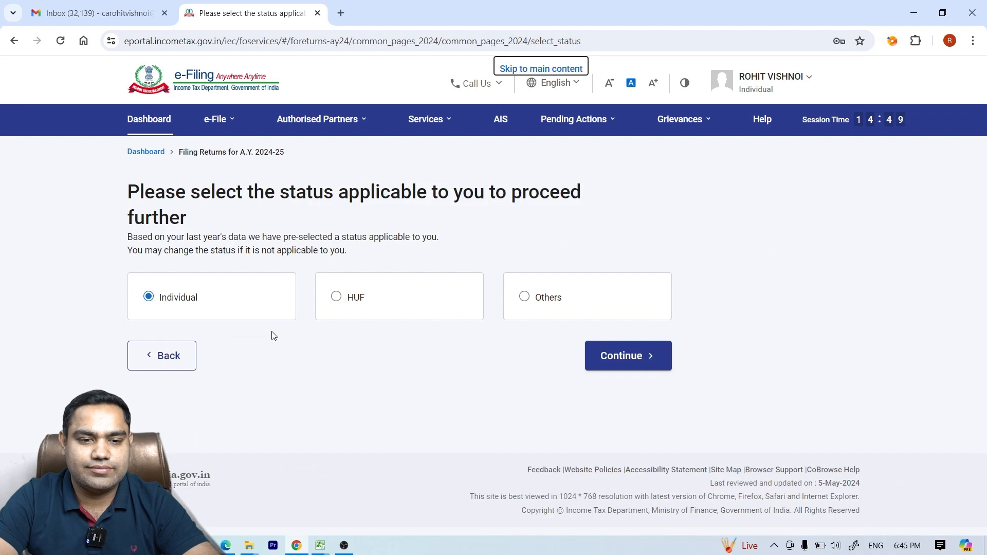
# - Continue with the Individual status and proceed with the ITR-4 form
pyautogui.click(635, 357)
pyautogui.click(504, 310)
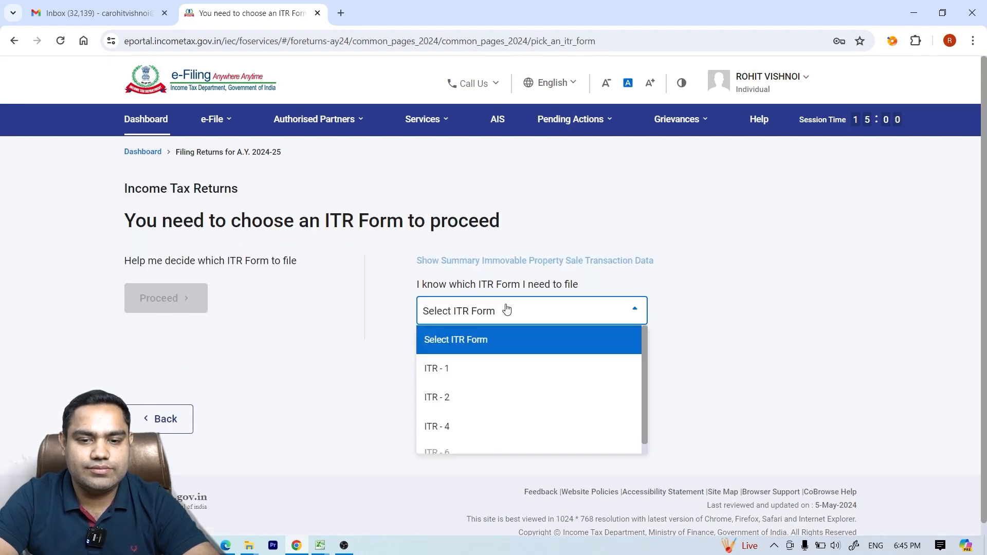
pyautogui.click(462, 427)
pyautogui.click(470, 507)
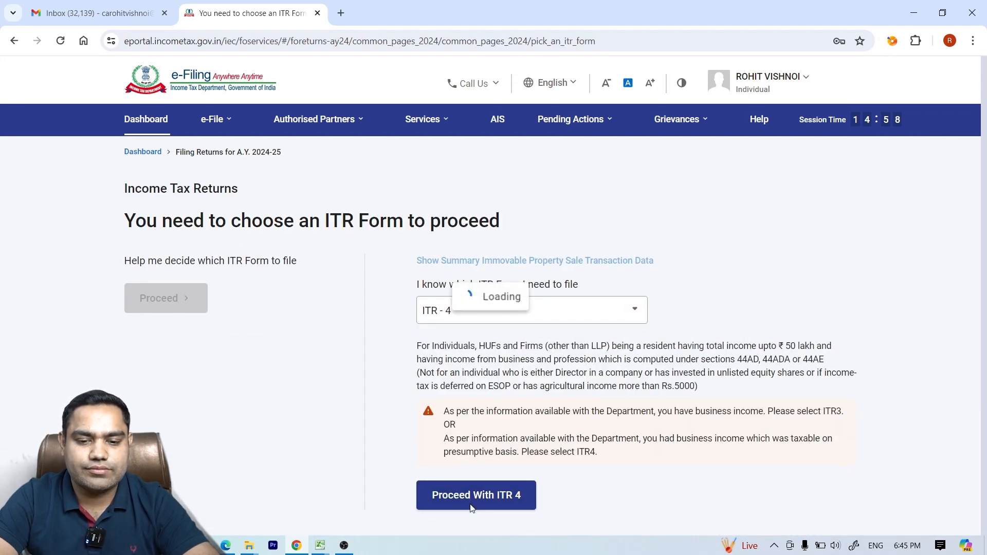
# - Get started with ITR-4, giving taxable income above the basic exemption limit as the filing reason, and continue to the pre-filled return
pyautogui.click(242, 405)
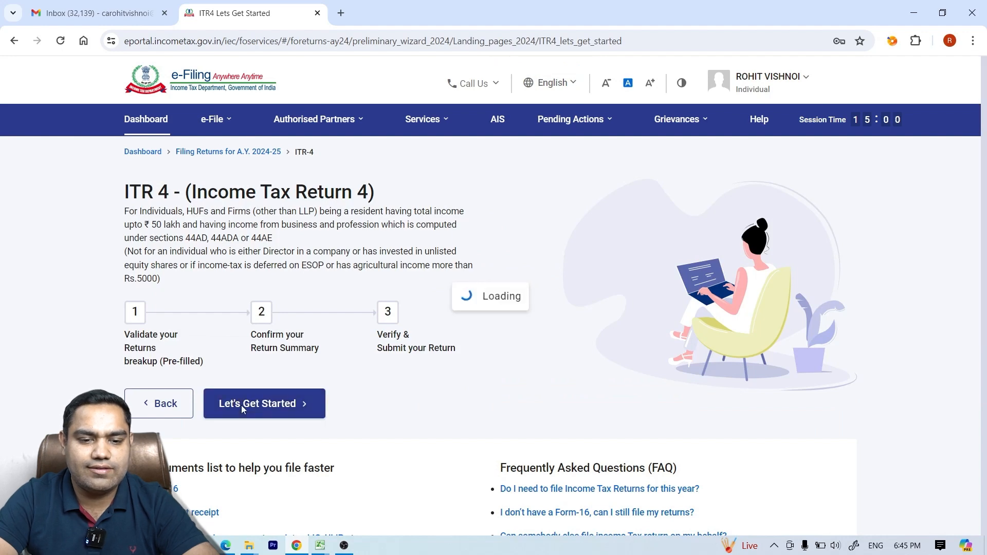
pyautogui.click(147, 264)
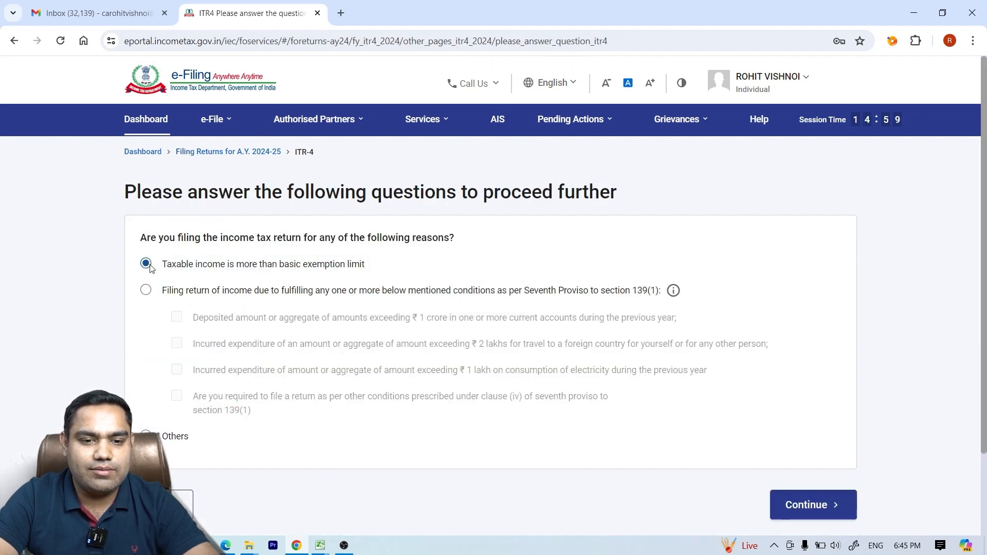
pyautogui.click(810, 504)
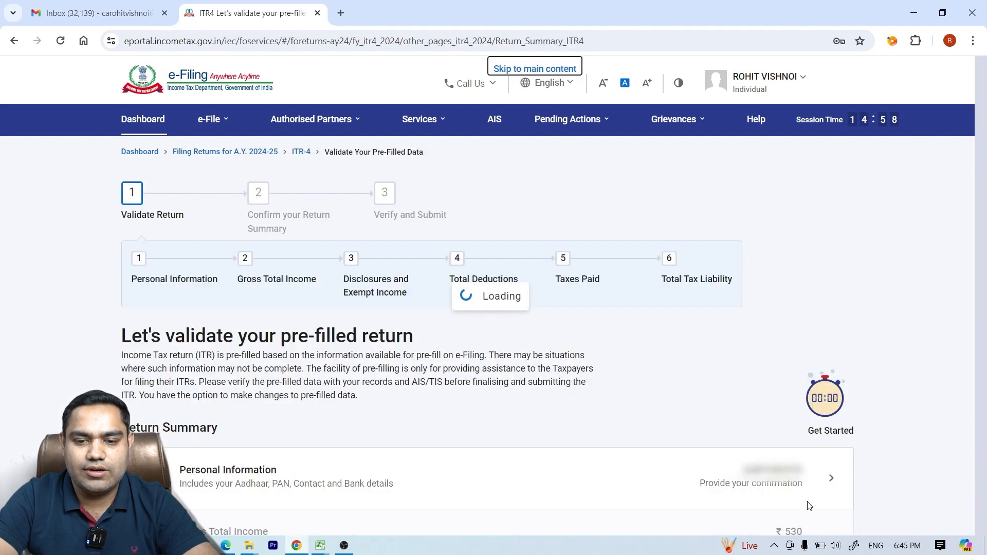
pyautogui.click(479, 415)
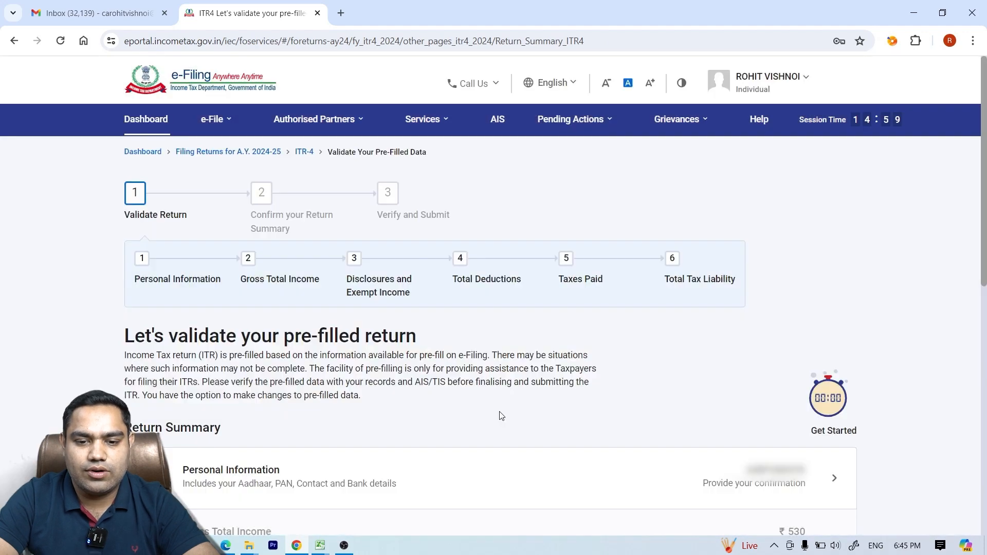
# - Open the Personal Information section from the return summary
pyautogui.moveTo(985, 229); pyautogui.dragTo(985, 349)
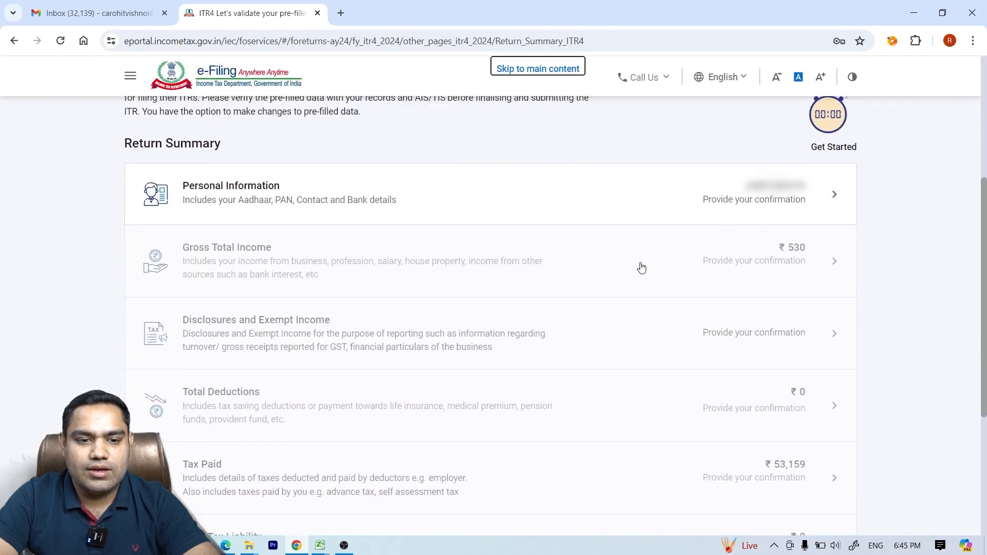
pyautogui.moveTo(984, 282); pyautogui.dragTo(946, 257)
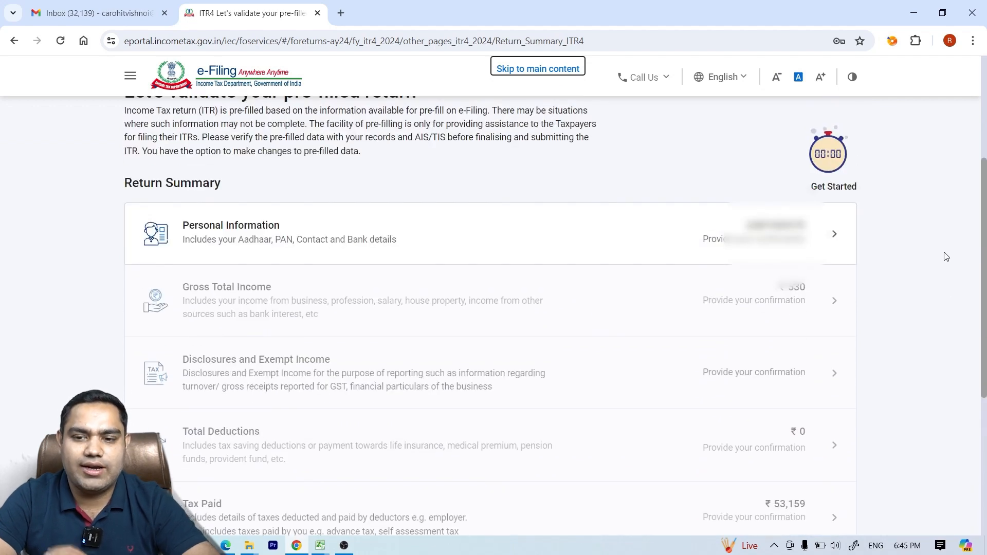
pyautogui.click(836, 235)
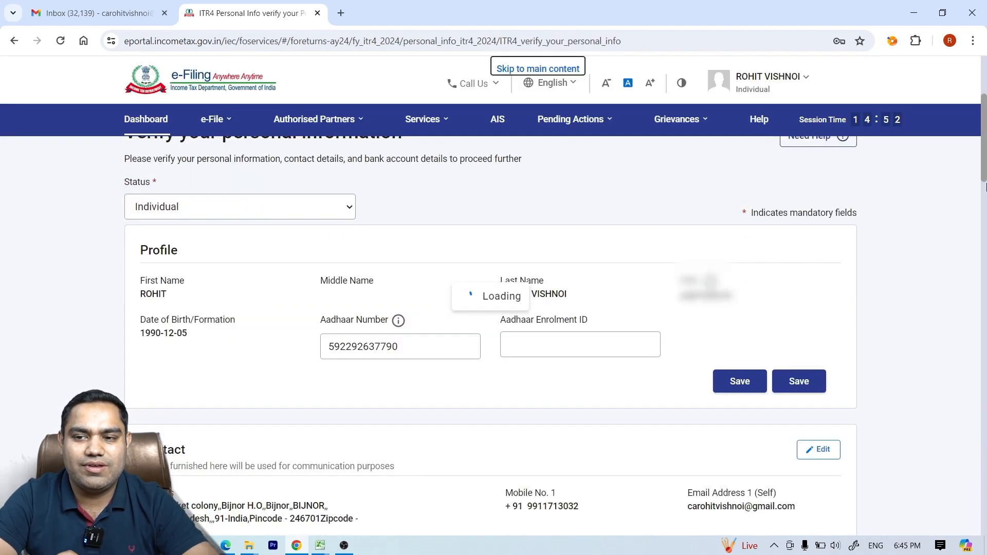
# - Set the nature of employment to Not Applicable (eg. Family pension etc) and acknowledge the notice about the salary schedule
pyautogui.moveTo(985, 166); pyautogui.dragTo(984, 245)
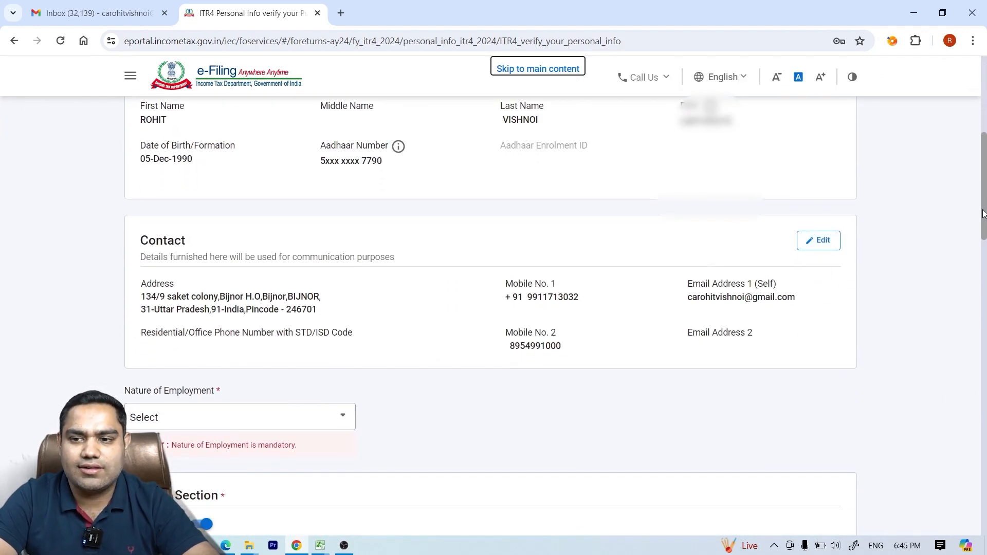
pyautogui.scroll(-3, 378, 288)
pyautogui.click(302, 258)
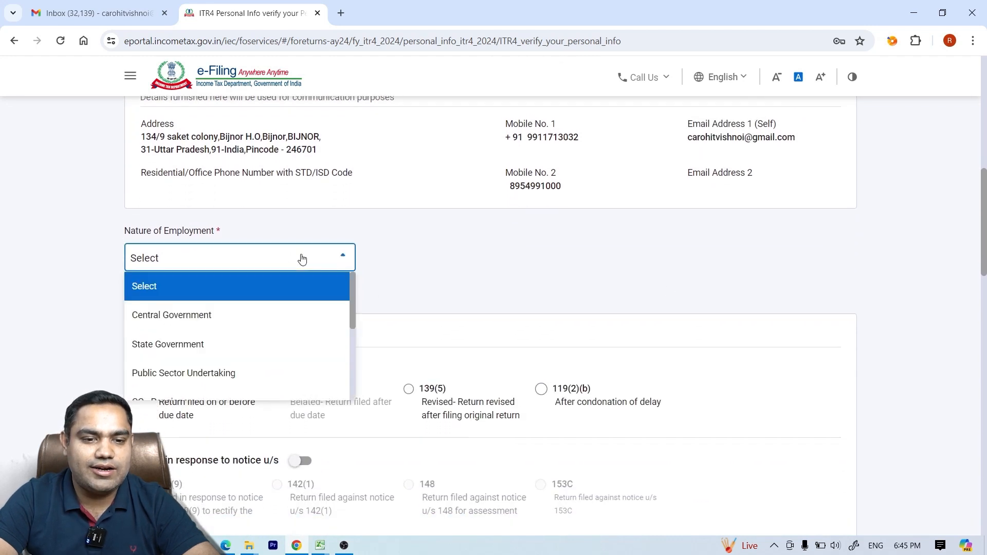
pyautogui.press('Down')
pyautogui.press('Down')
pyautogui.press('Down')
pyautogui.press('Down')
pyautogui.press('Down')
pyautogui.press('Down')
pyautogui.press('Down')
pyautogui.press('Down')
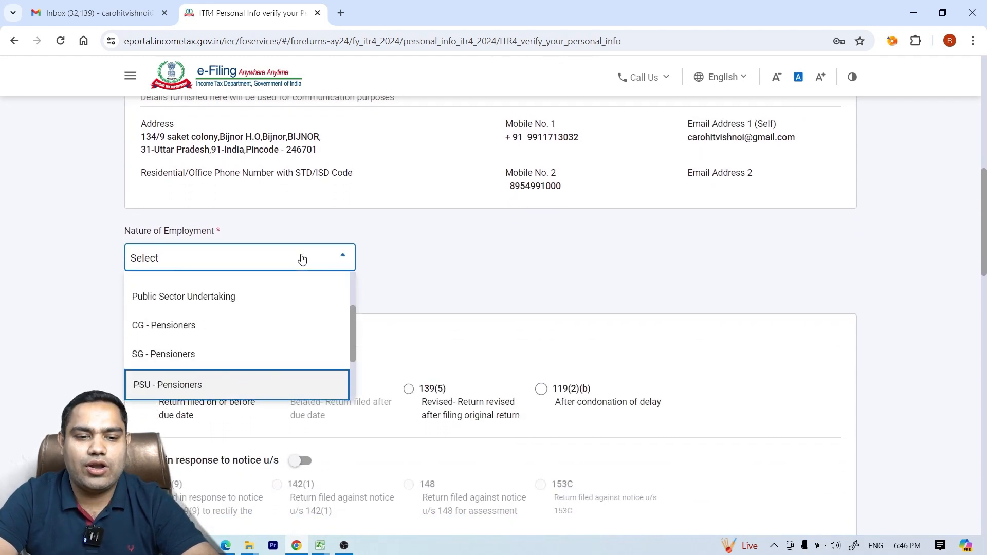
pyautogui.press('Down')
pyautogui.press('Return')
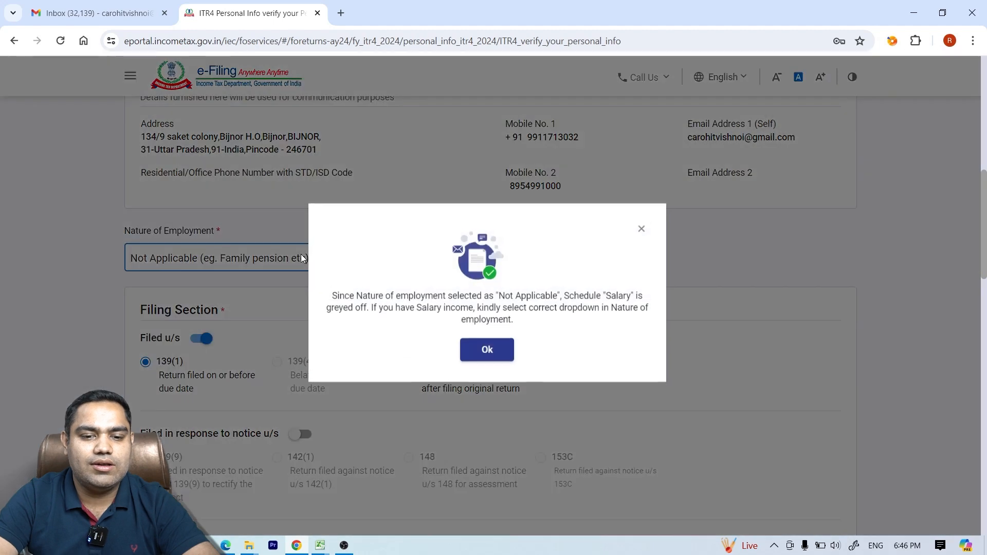
pyautogui.click(492, 414)
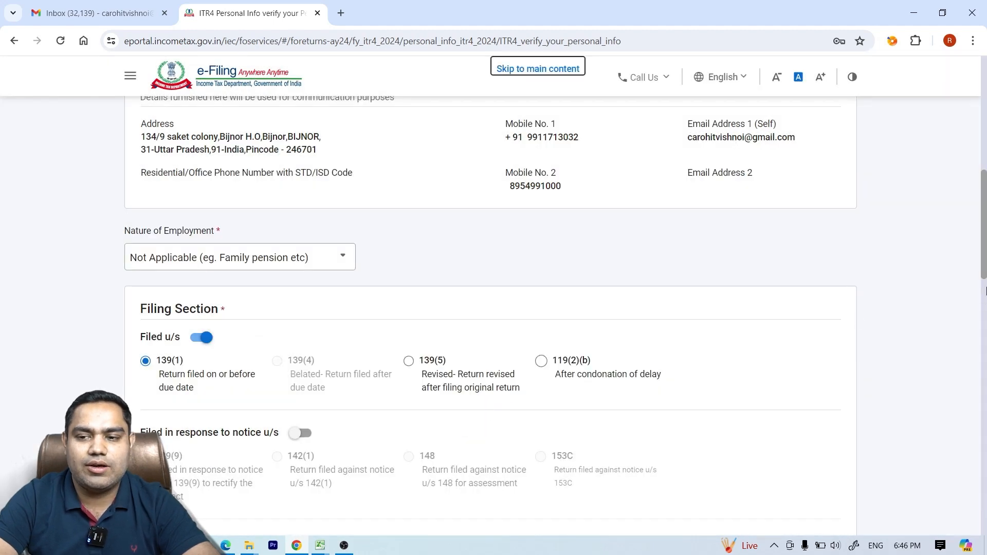
# - Answer No to opting out of the new tax regime under section 115BAC(6) and confirm the personal information
pyautogui.moveTo(983, 271); pyautogui.dragTo(984, 383)
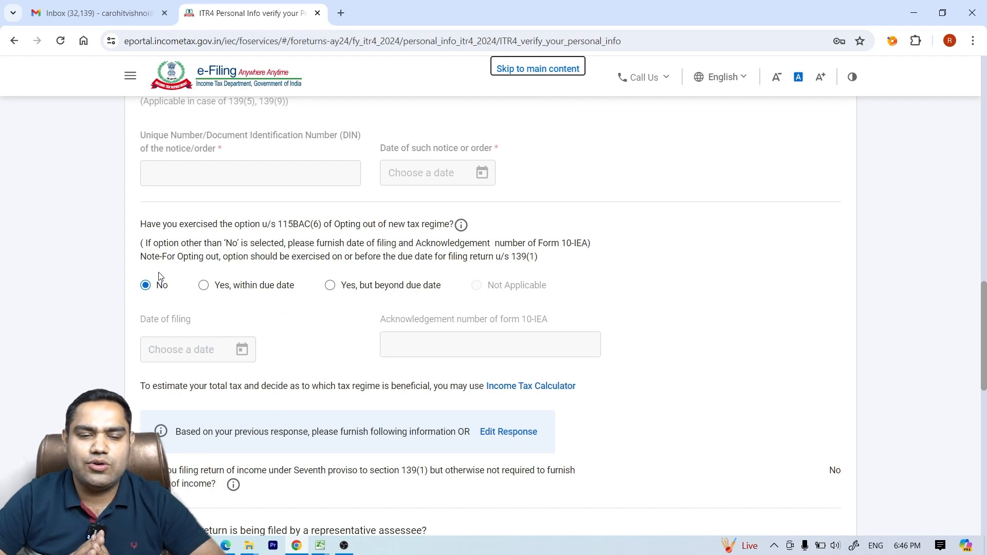
pyautogui.click(203, 287)
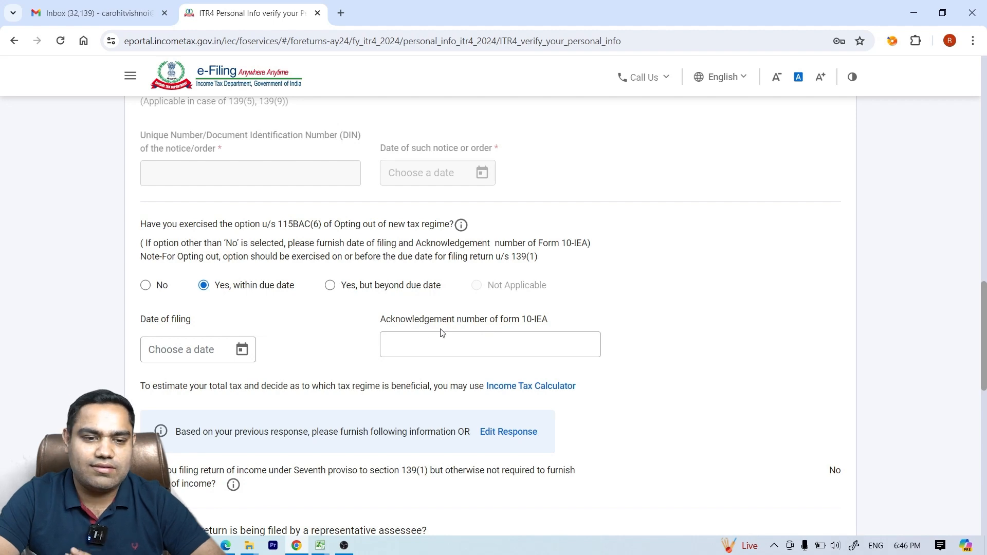
pyautogui.click(146, 286)
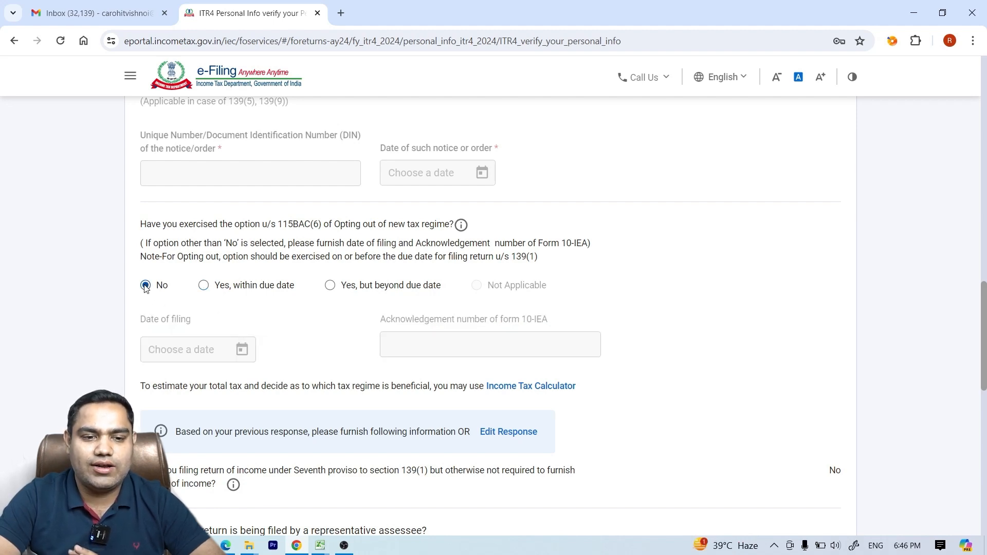
pyautogui.scroll(-7, 984, 416)
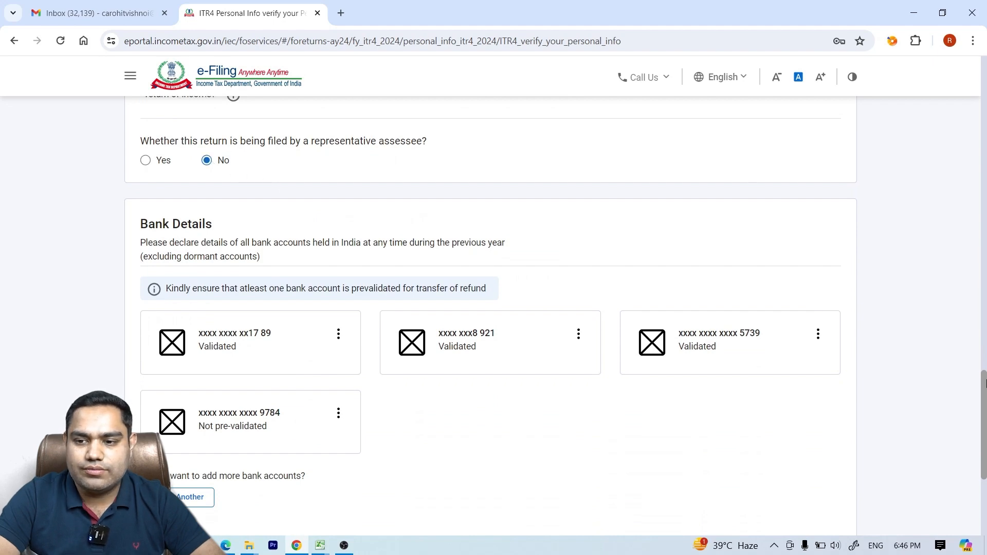
pyautogui.scroll(-5, 984, 408)
pyautogui.click(821, 405)
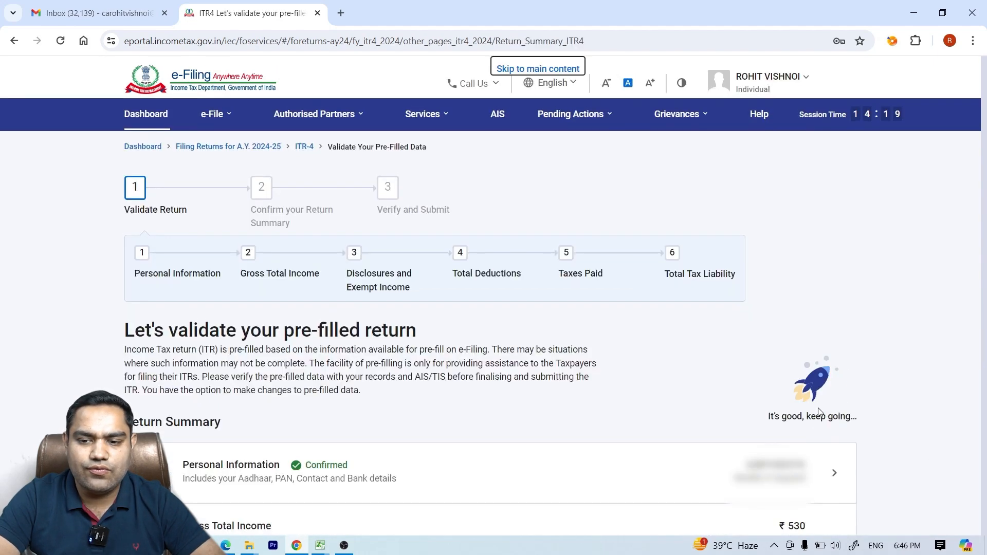
# - Open the Gross Total Income section, skip its salary exemption questions and acknowledge the salary schedule notice
pyautogui.scroll(-4, 985, 243)
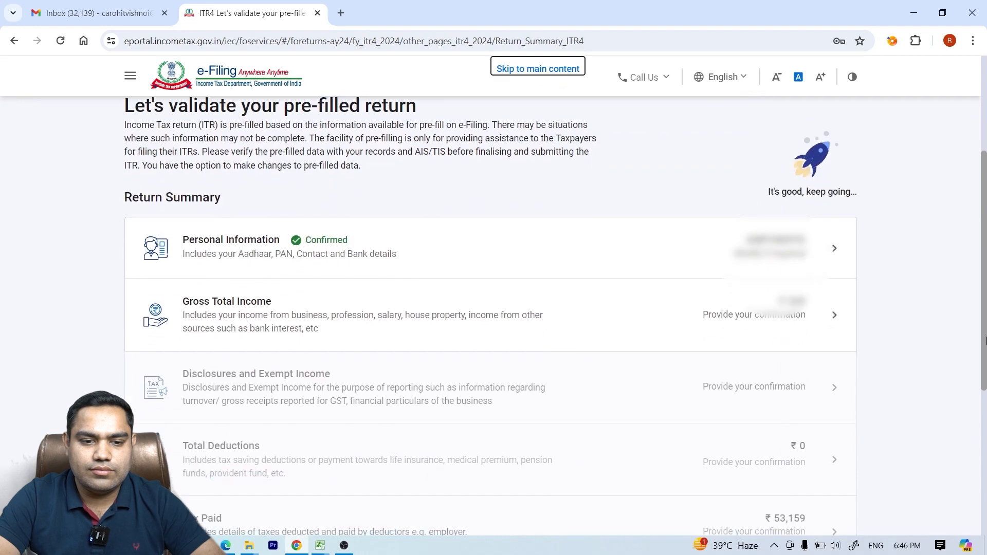
pyautogui.click(820, 315)
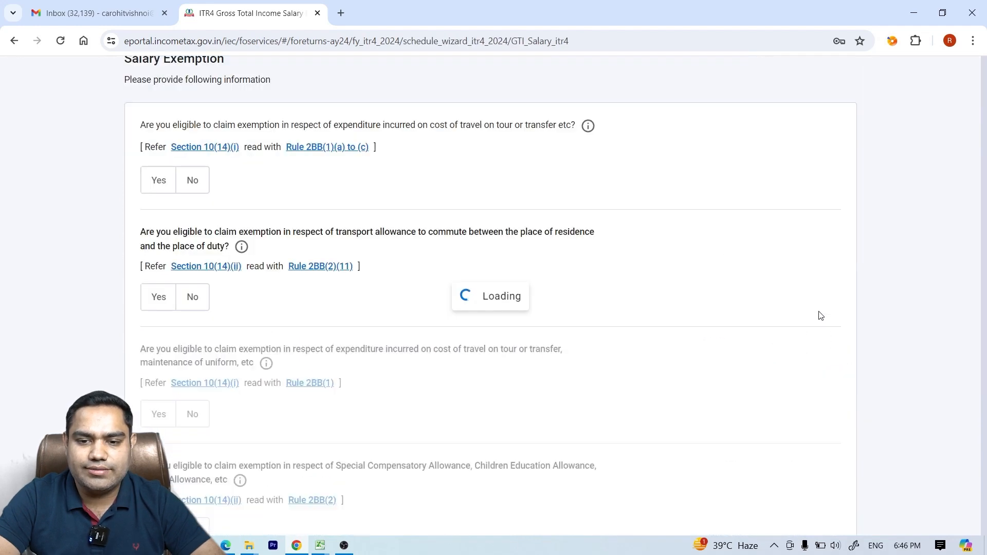
pyautogui.scroll(-4, 984, 259)
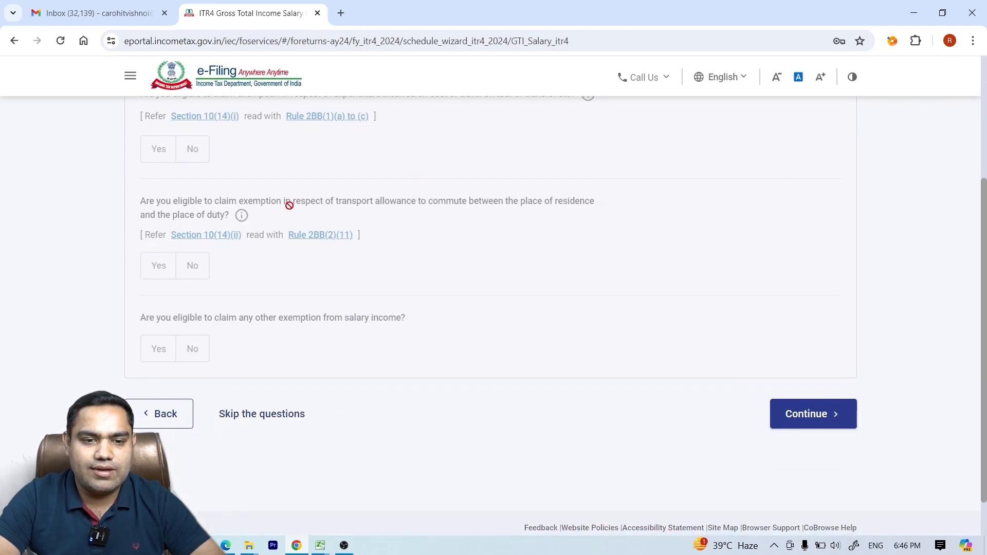
pyautogui.click(284, 418)
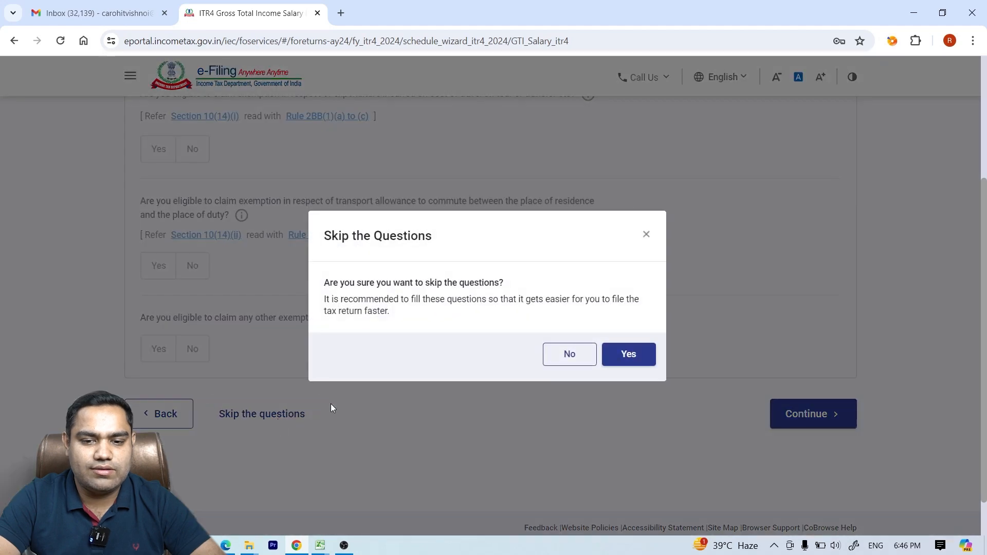
pyautogui.click(640, 358)
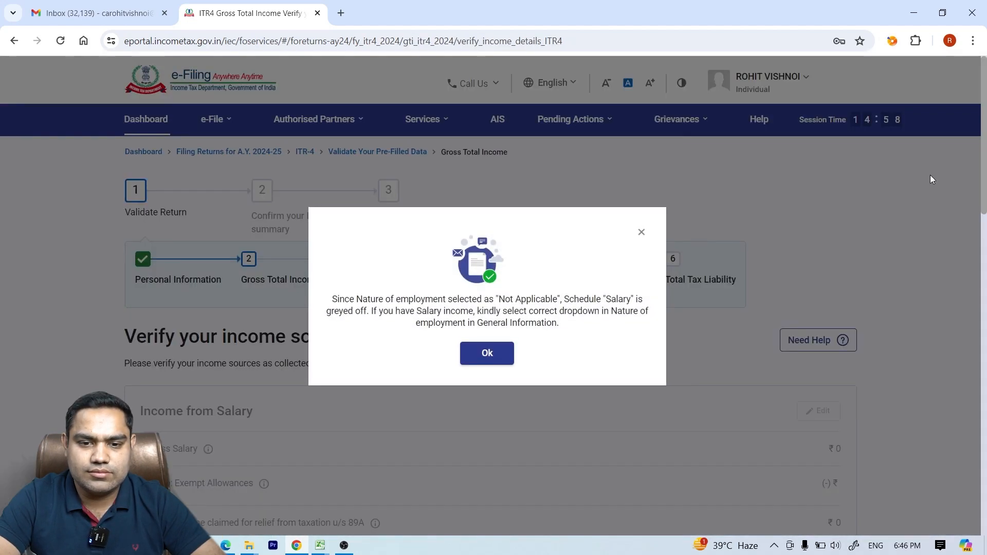
pyautogui.click(504, 351)
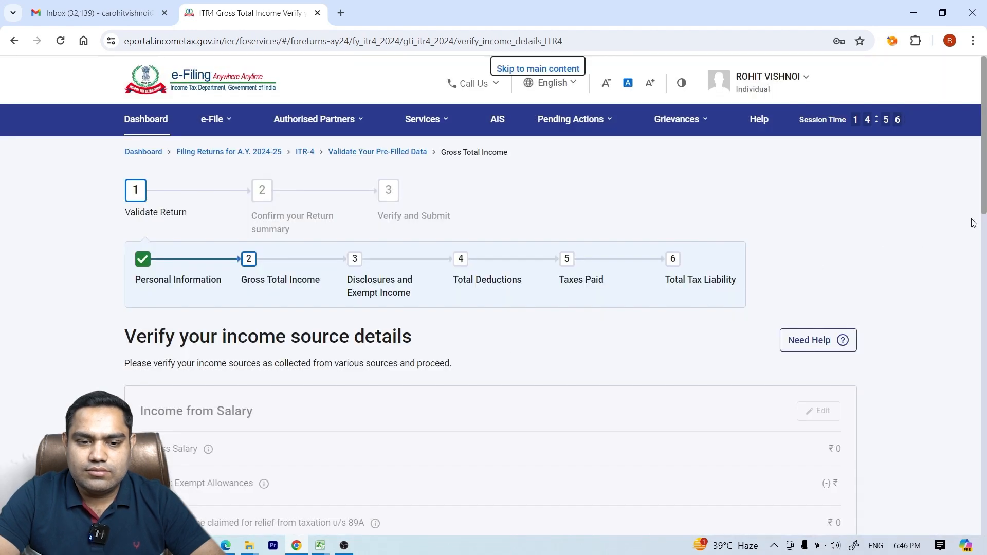
# - Open the form for adding details under Income from Business or Profession
pyautogui.scroll(-5, 689, 183)
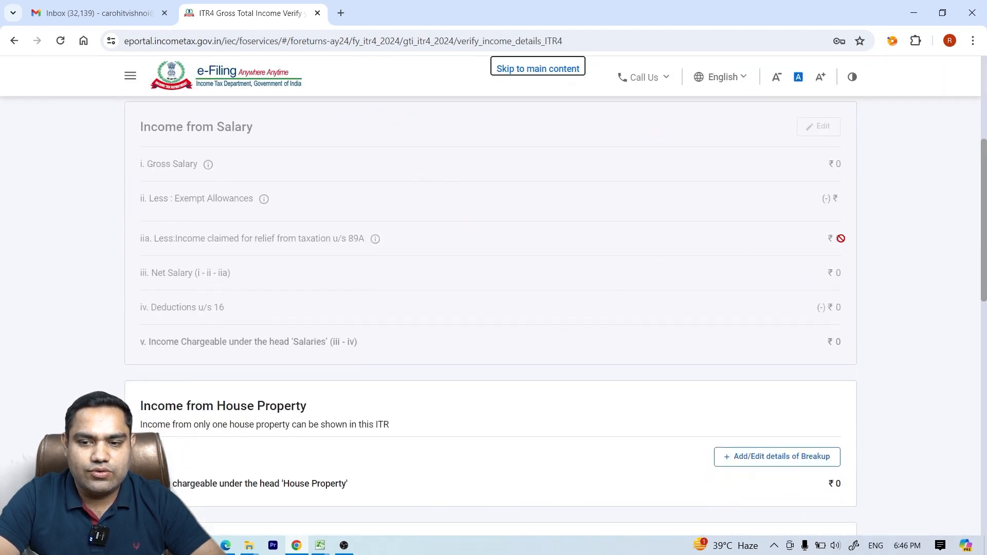
pyautogui.scroll(-2, 822, 221)
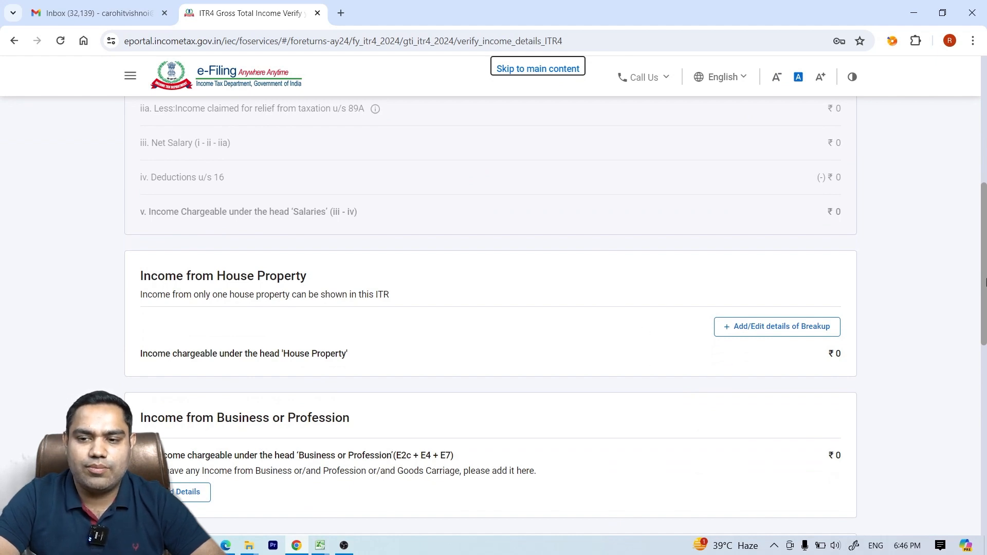
pyautogui.scroll(-2, 984, 279)
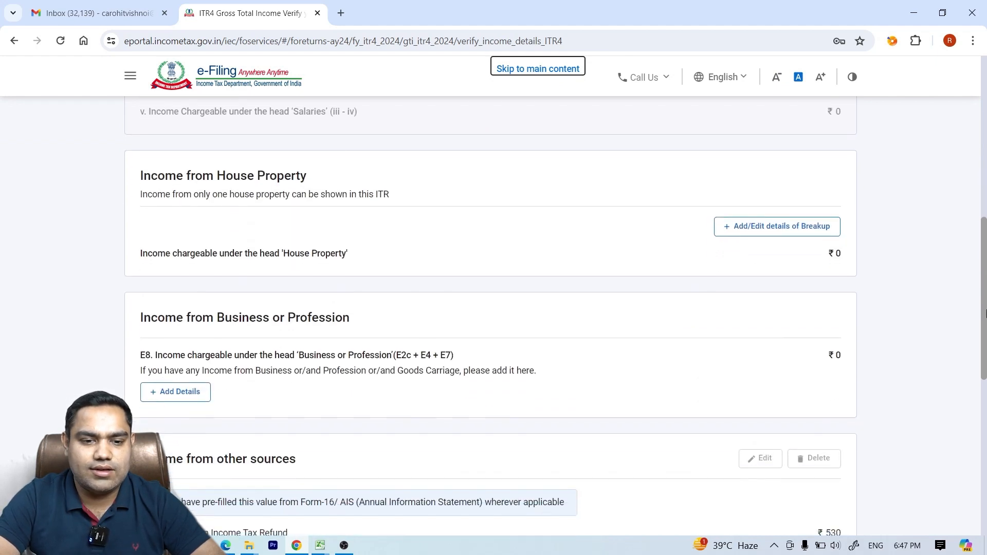
pyautogui.click(179, 393)
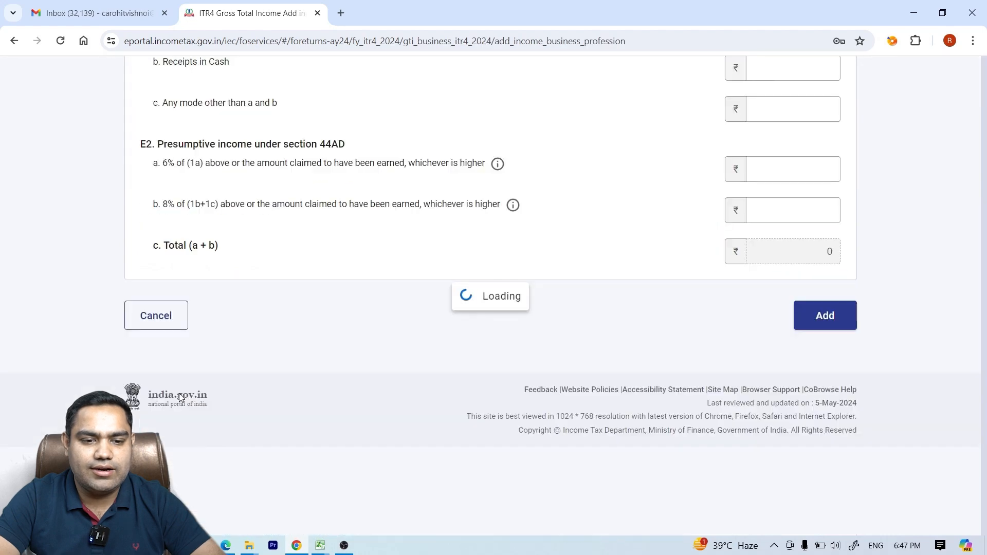
# - Set the business code under section 44AD to 09027-Wholesale of other products n.e.c
pyautogui.scroll(-5, 985, 237)
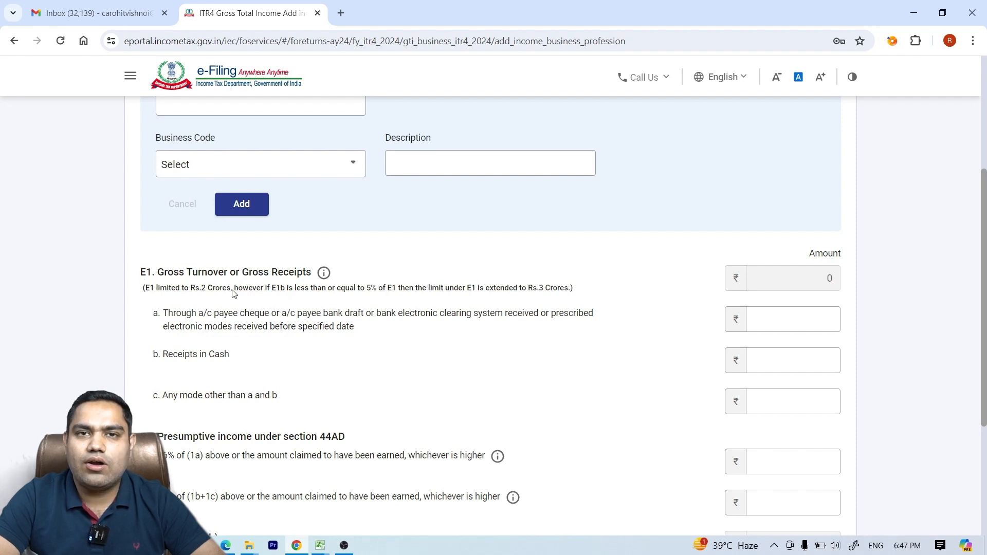
pyautogui.click(216, 361)
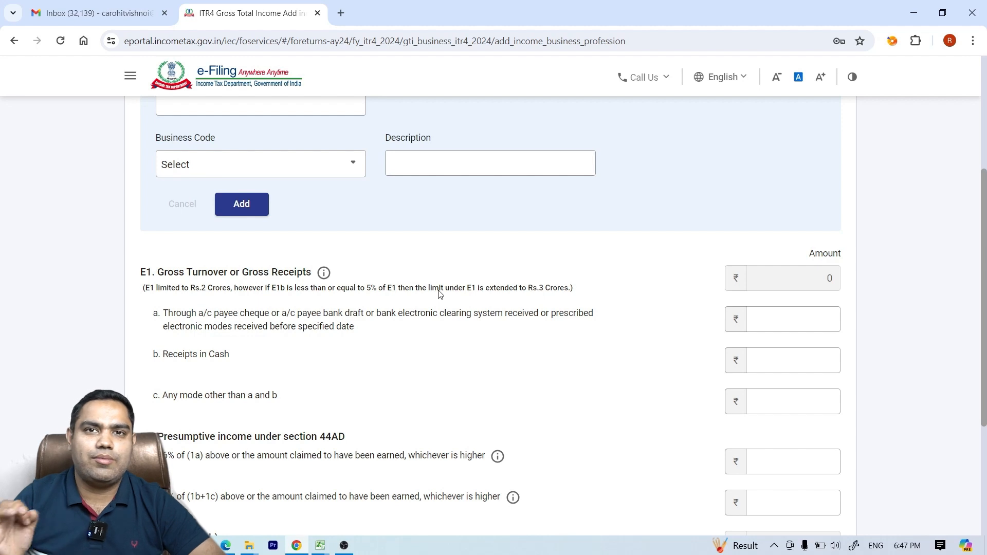
pyautogui.scroll(2, 985, 276)
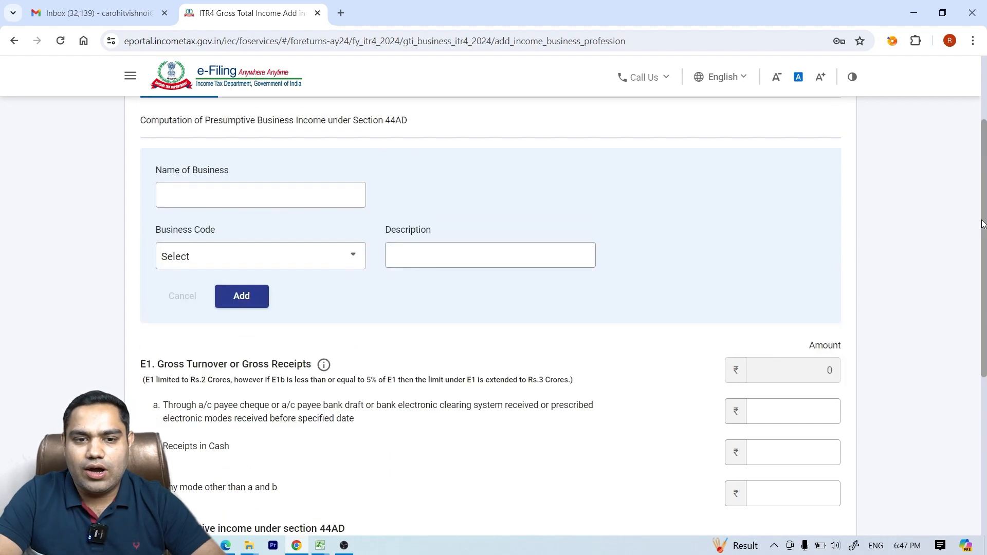
pyautogui.click(313, 283)
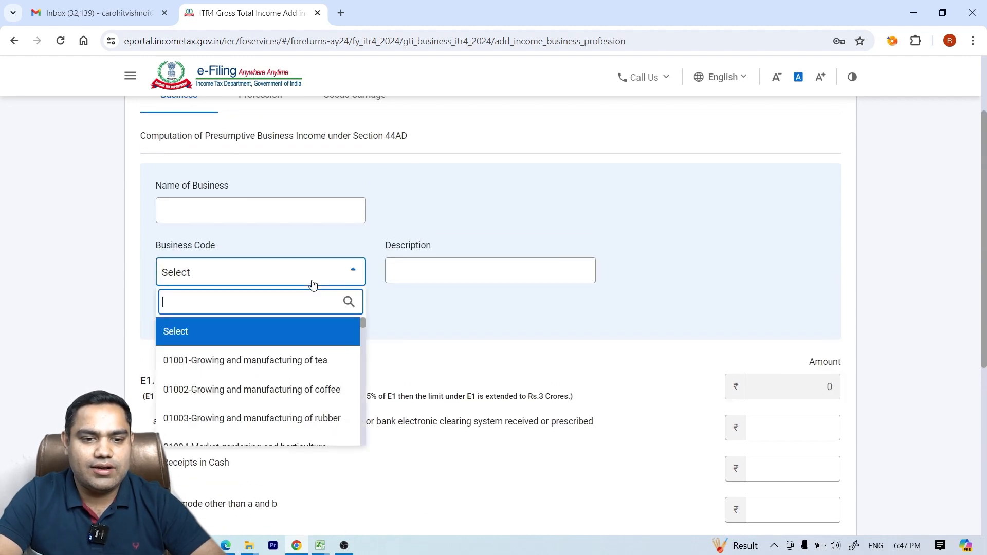
pyautogui.write('whole')
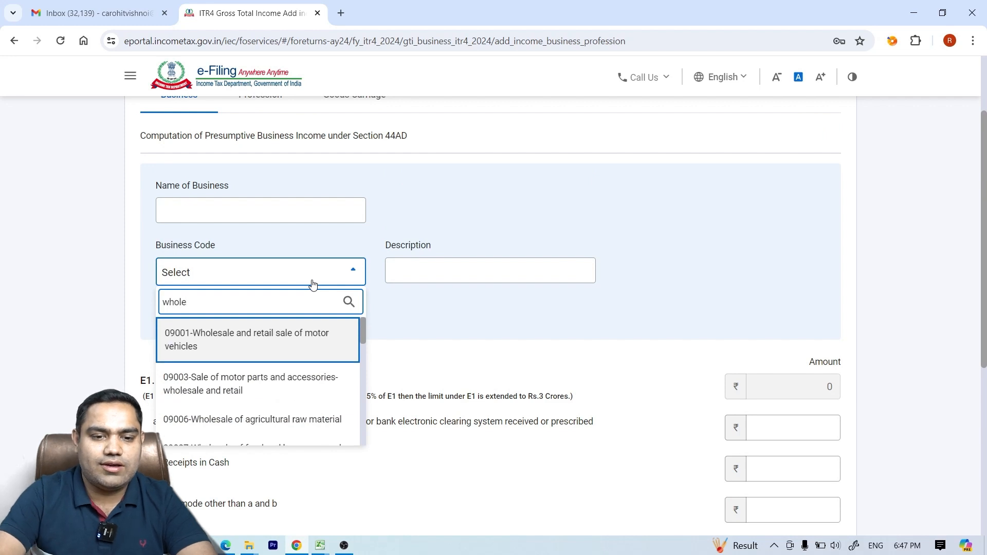
pyautogui.press('Down')
pyautogui.press('Down')
pyautogui.press('Down')
pyautogui.press('Down')
pyautogui.press('Down')
pyautogui.press('Down')
pyautogui.press('Down')
pyautogui.press('Down')
pyautogui.press('Down')
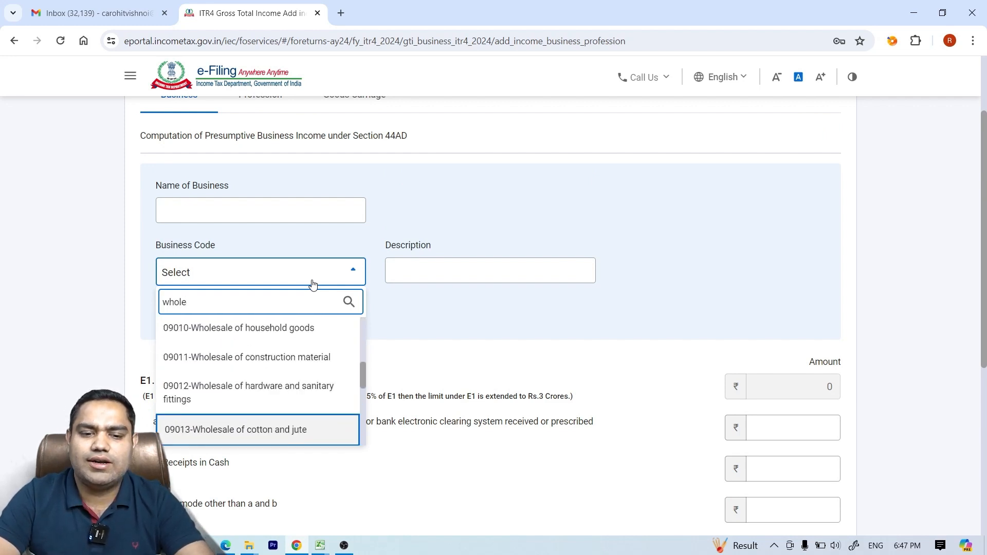
pyautogui.press('Down')
pyautogui.press('Down')
pyautogui.press('Down')
pyautogui.press('Down')
pyautogui.press('Down')
pyautogui.press('Down')
pyautogui.press('Down')
pyautogui.press('Down')
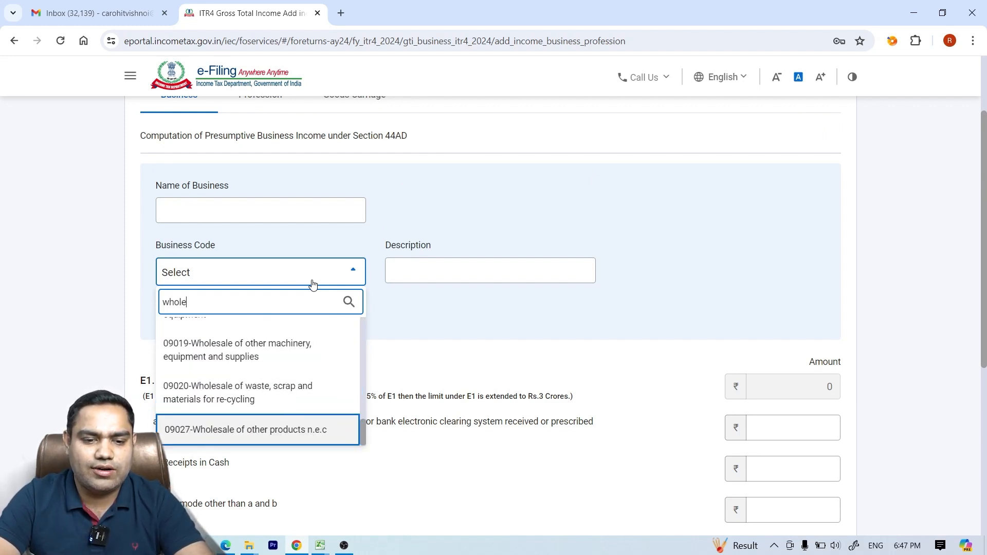
pyautogui.press('Return')
# - Enter TRADING OF FRUITS as the business description and ABC ENTERPRISES as the name of business
pyautogui.click(409, 297)
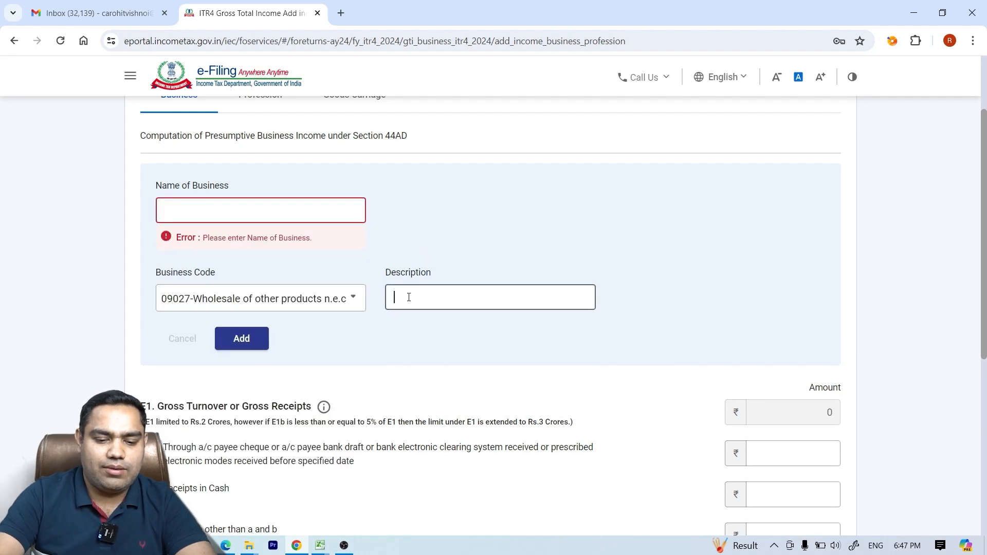
pyautogui.write('TRAD')
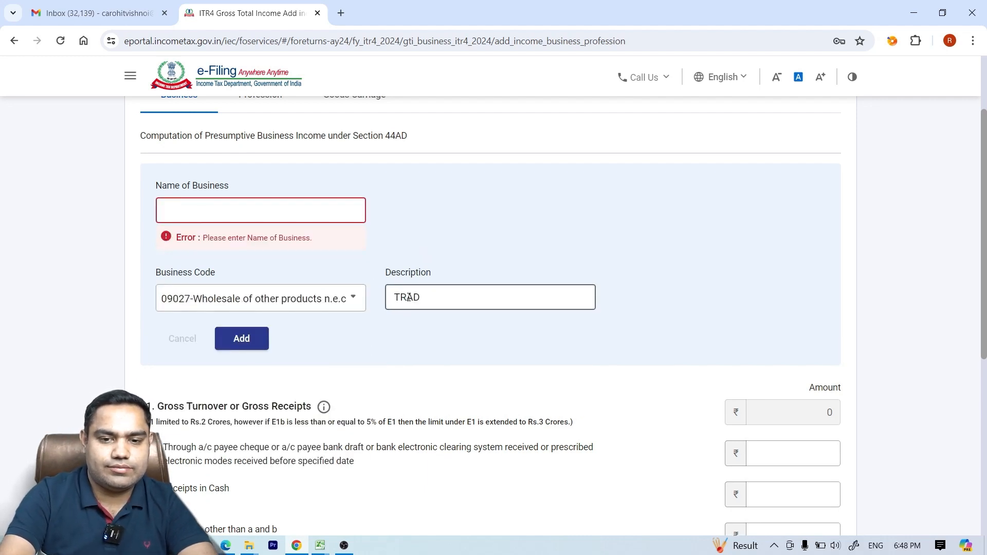
pyautogui.write('OING OF FR')
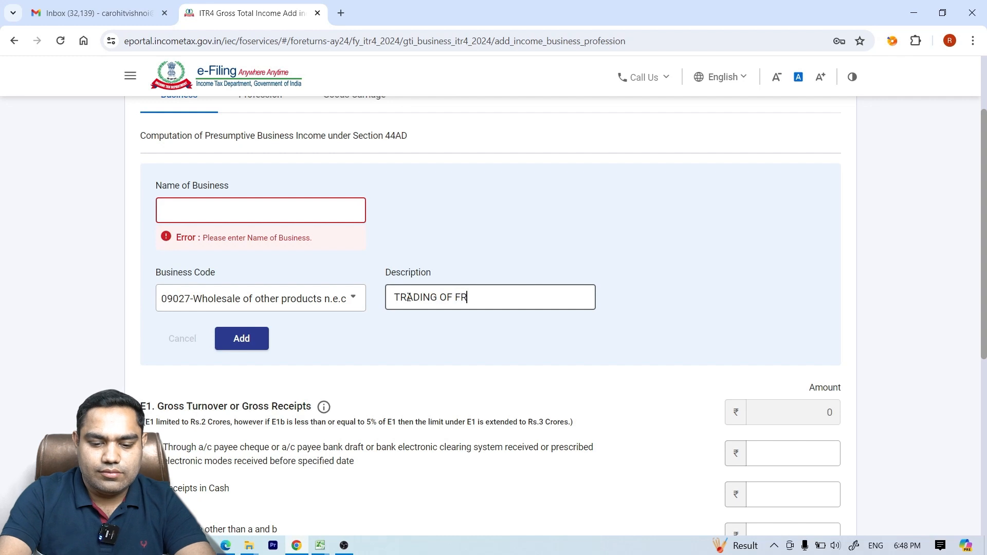
pyautogui.write('UITS')
pyautogui.click(269, 209)
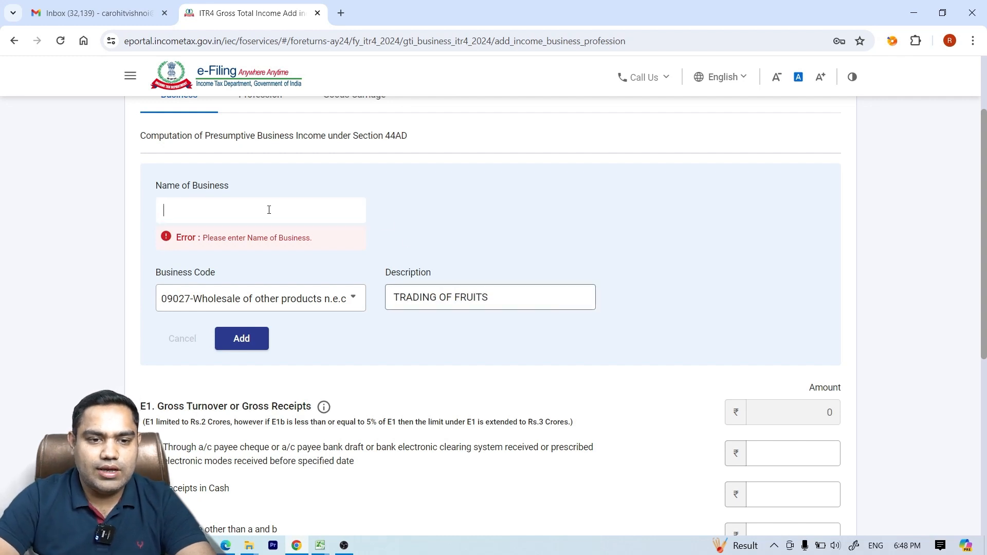
pyautogui.write('ABC ENTERPRISES')
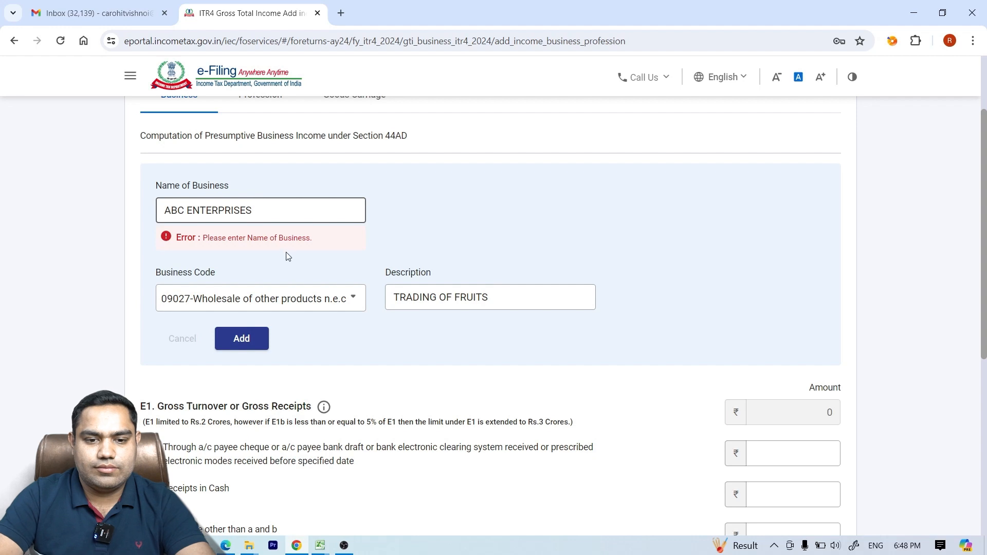
pyautogui.click(311, 359)
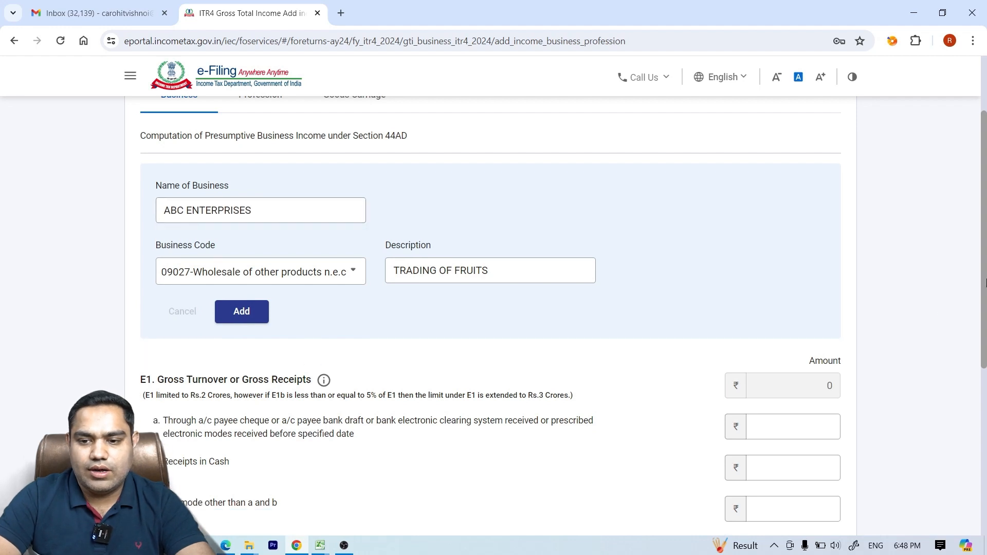
# - Enter gross receipts of 28,50,420 through bank or electronic modes and 6,50,420 in cash under E1
pyautogui.scroll(-2, 891, 337)
pyautogui.click(833, 308)
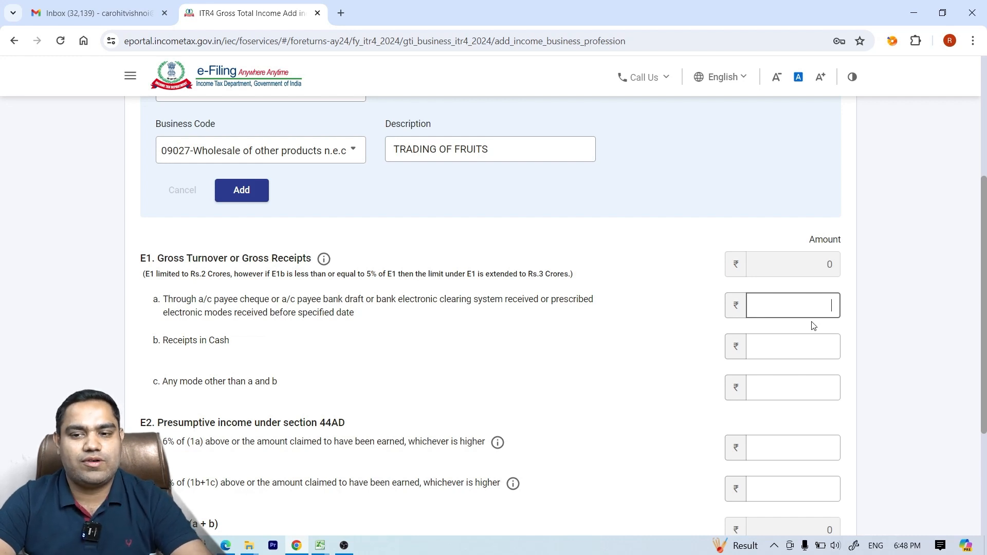
pyautogui.write('2850420')
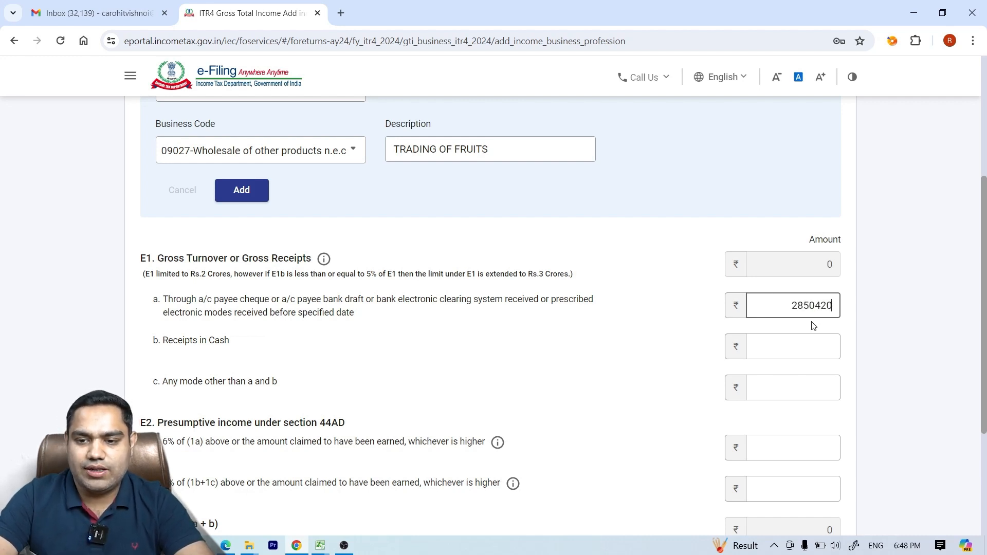
pyautogui.press('Tab')
pyautogui.write('6,50,420')
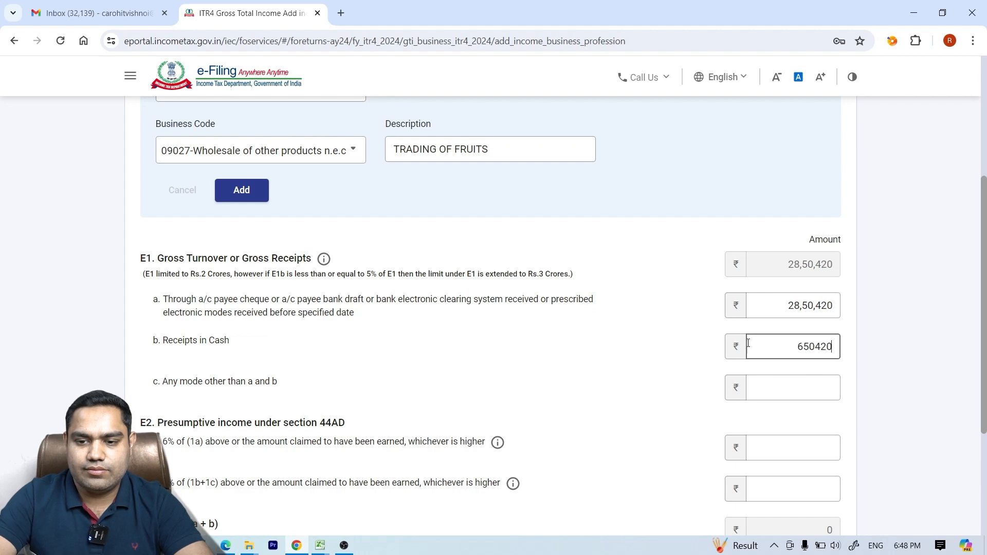
pyautogui.click(682, 352)
# - Enter section 44AD presumptive income of 3,50,420 at 6% and 1,50,400 at 8%, and add the business income to the return
pyautogui.moveTo(984, 369); pyautogui.dragTo(985, 410)
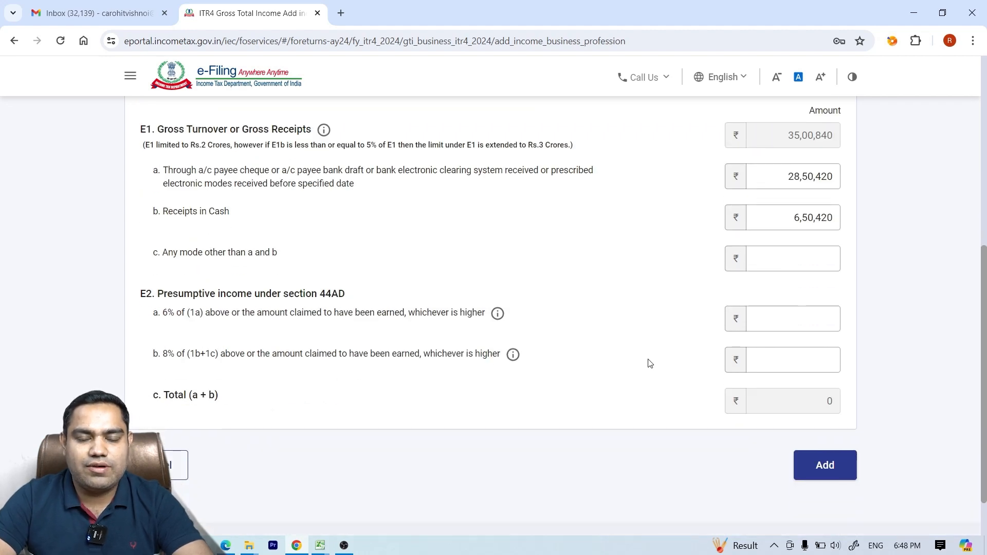
pyautogui.click(789, 320)
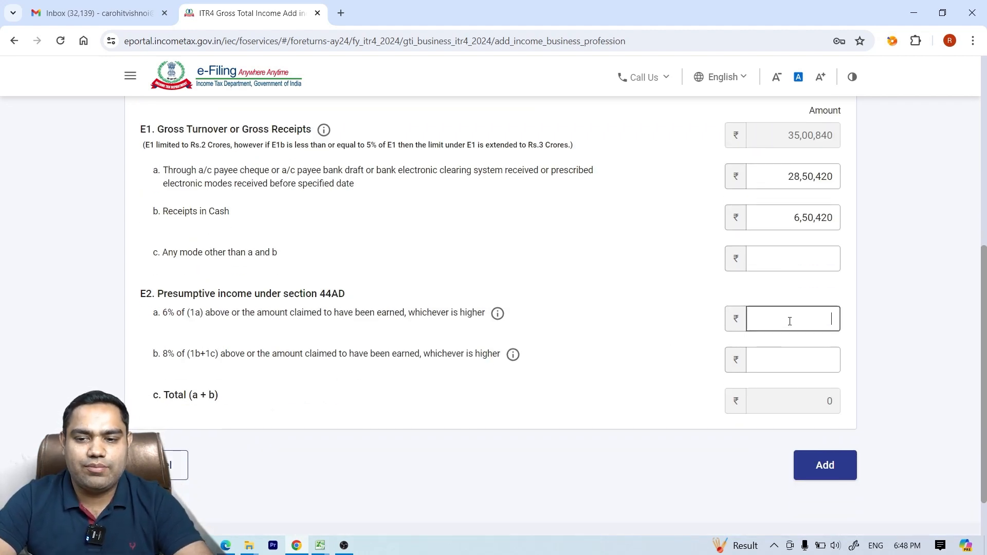
pyautogui.write('3,50,420')
pyautogui.press('Tab')
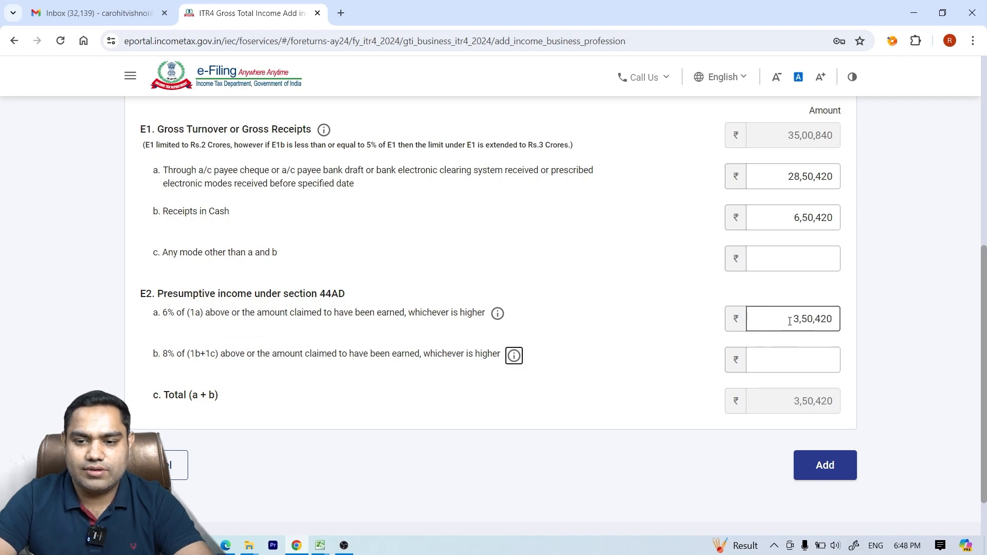
pyautogui.click(800, 360)
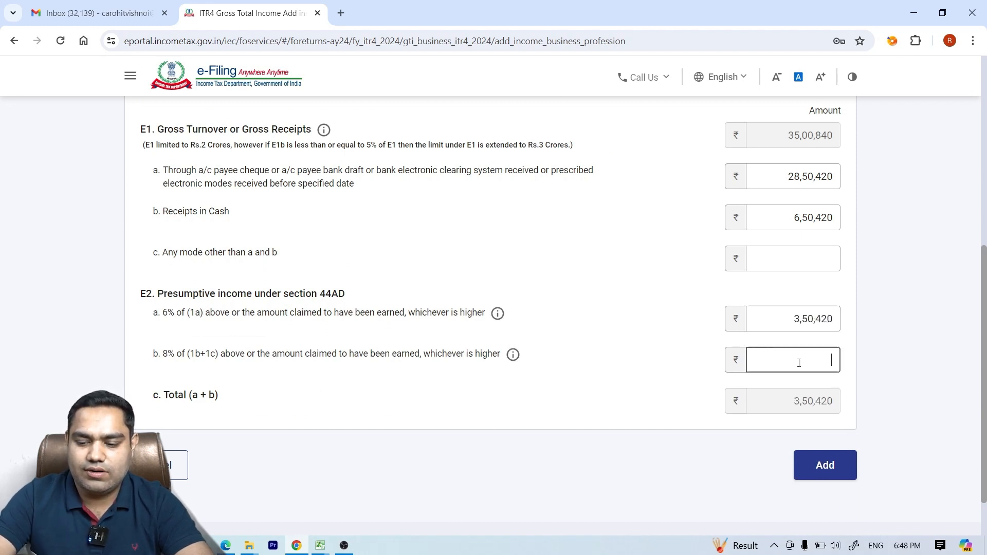
pyautogui.write('150400')
pyautogui.click(670, 391)
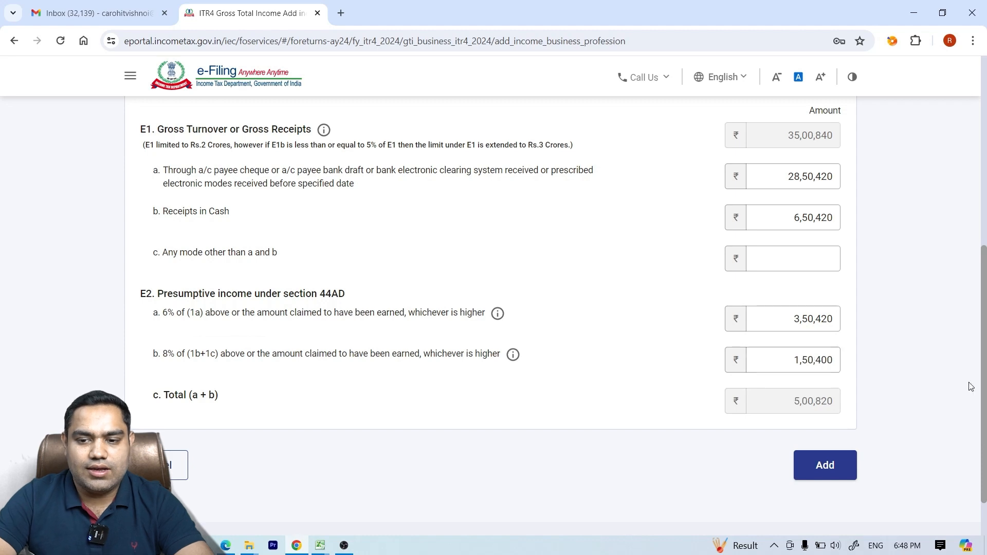
pyautogui.click(847, 469)
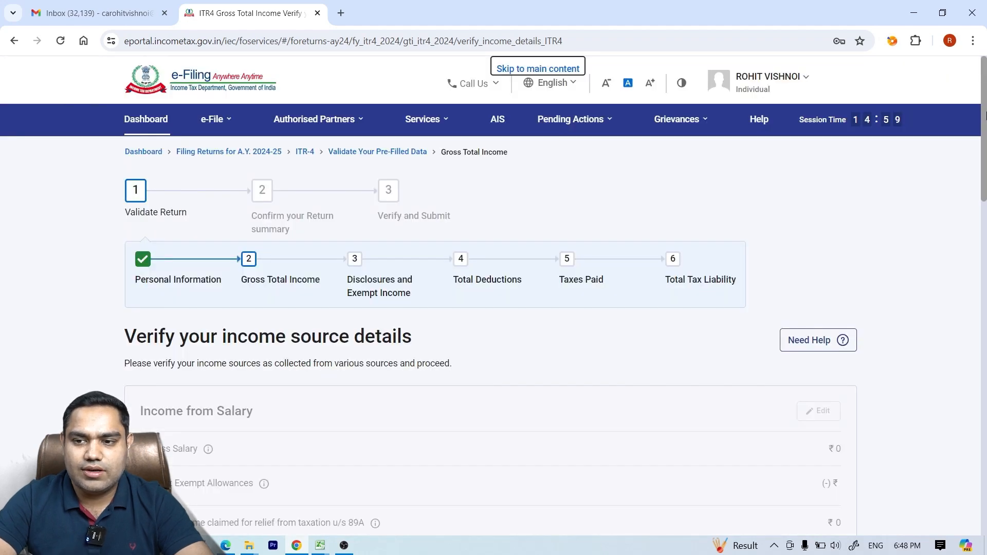
# - Add another income from other sources, declaring savings bank account interest of 4,800
pyautogui.moveTo(985, 116); pyautogui.dragTo(985, 400)
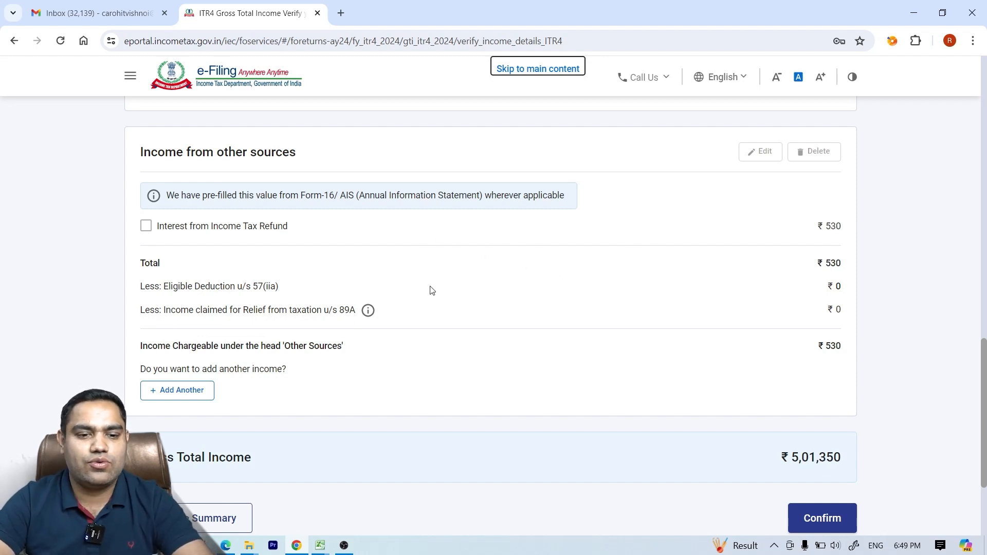
pyautogui.click(191, 393)
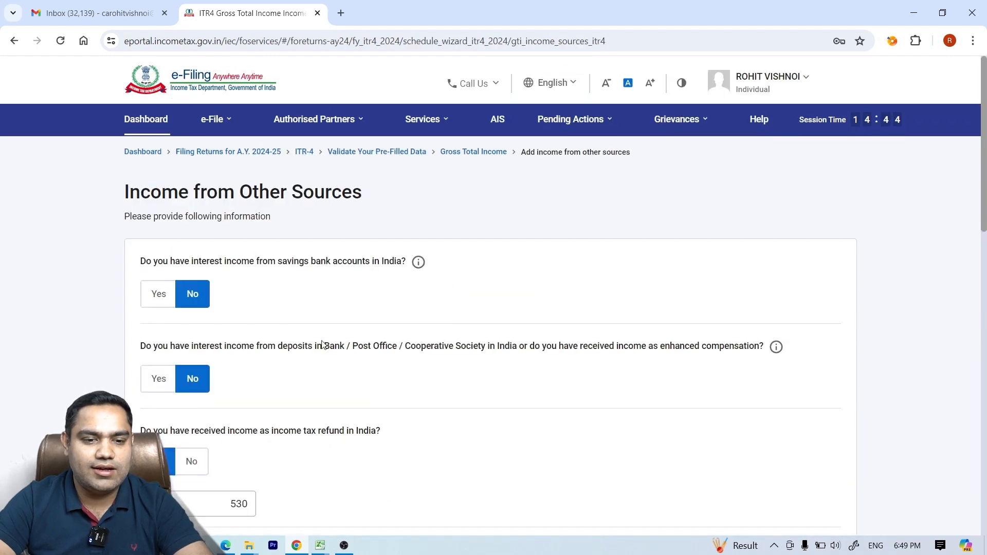
pyautogui.click(159, 293)
pyautogui.click(186, 341)
pyautogui.write('4800')
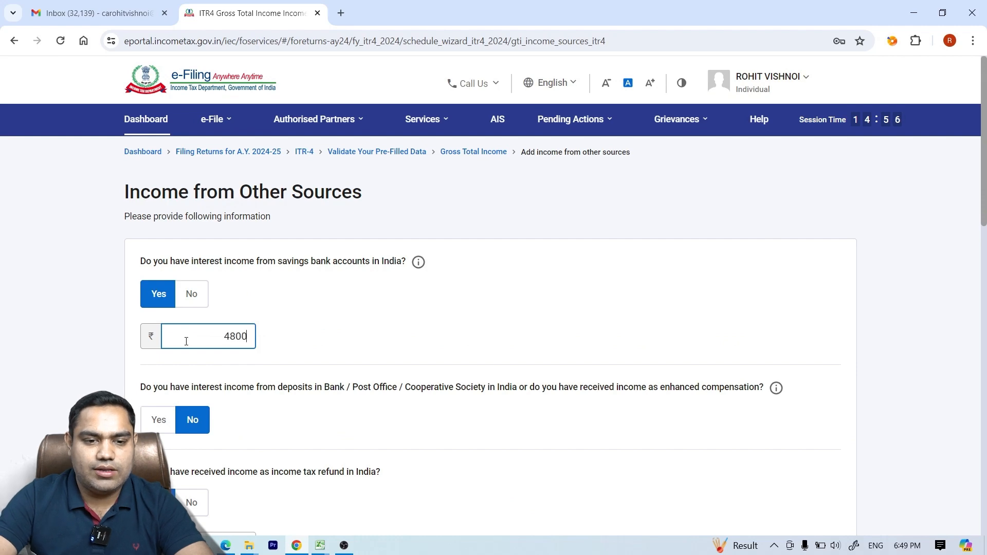
pyautogui.click(580, 301)
# - Answer Yes to any other income, enter 35,040 with its description, and continue to the income source details
pyautogui.scroll(-15, 465, 438)
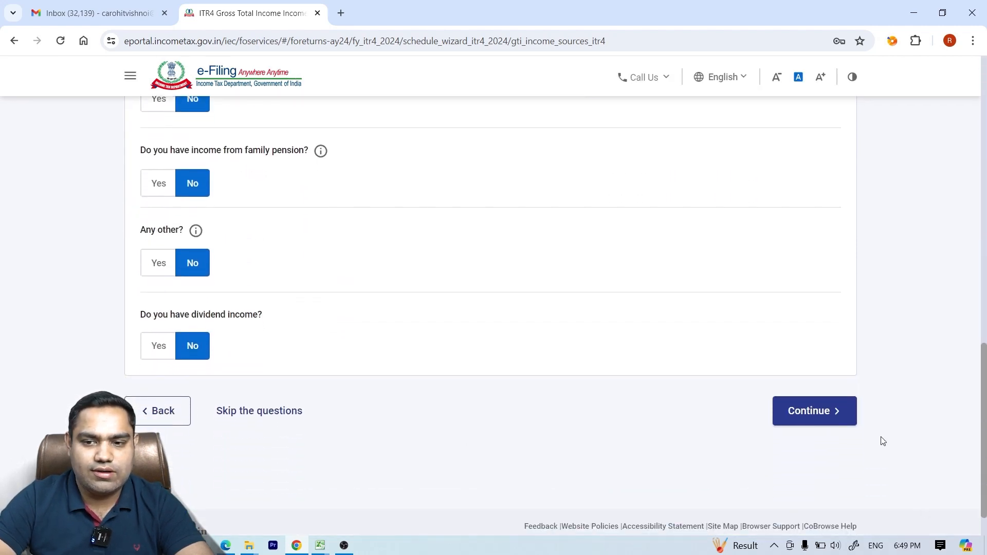
pyautogui.scroll(3, 973, 373)
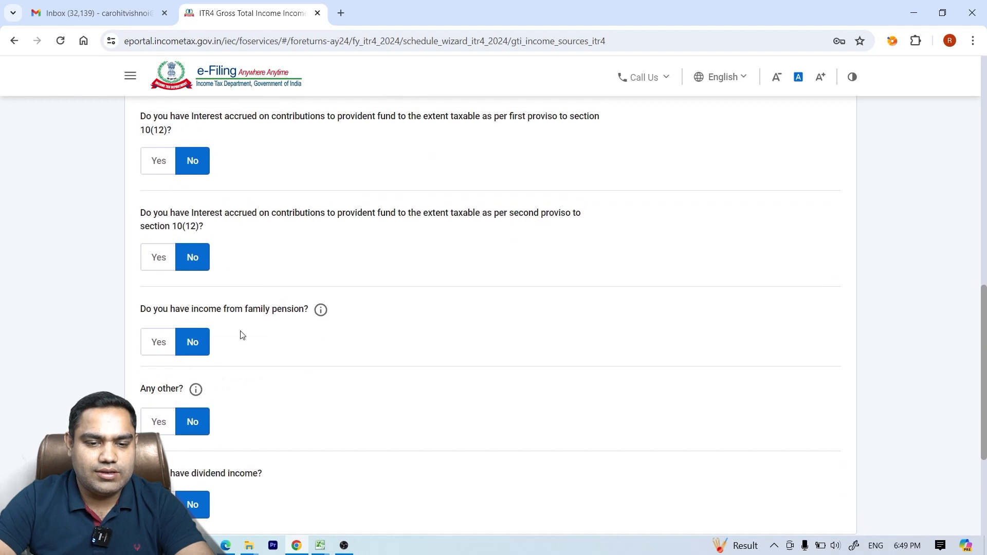
pyautogui.click(159, 422)
pyautogui.click(189, 463)
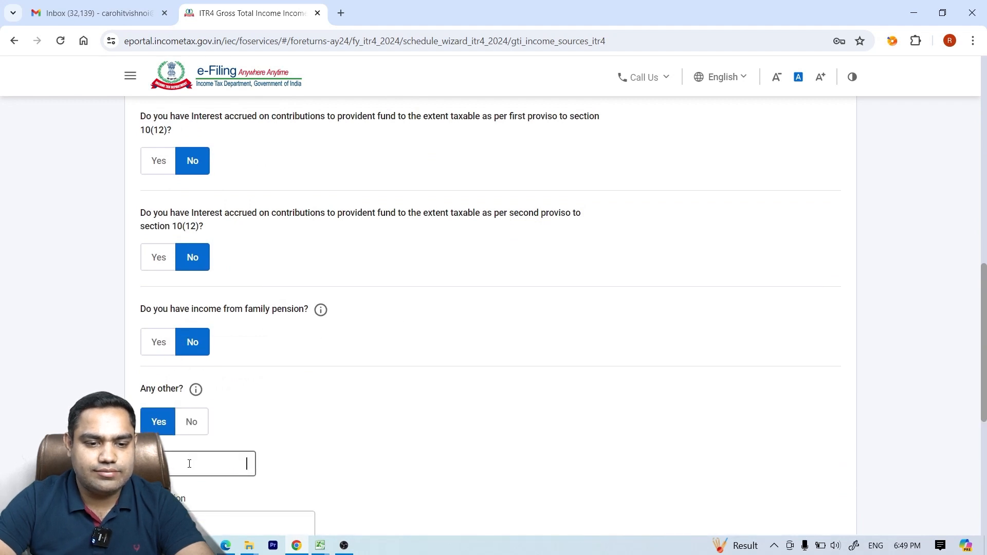
pyautogui.write('35040')
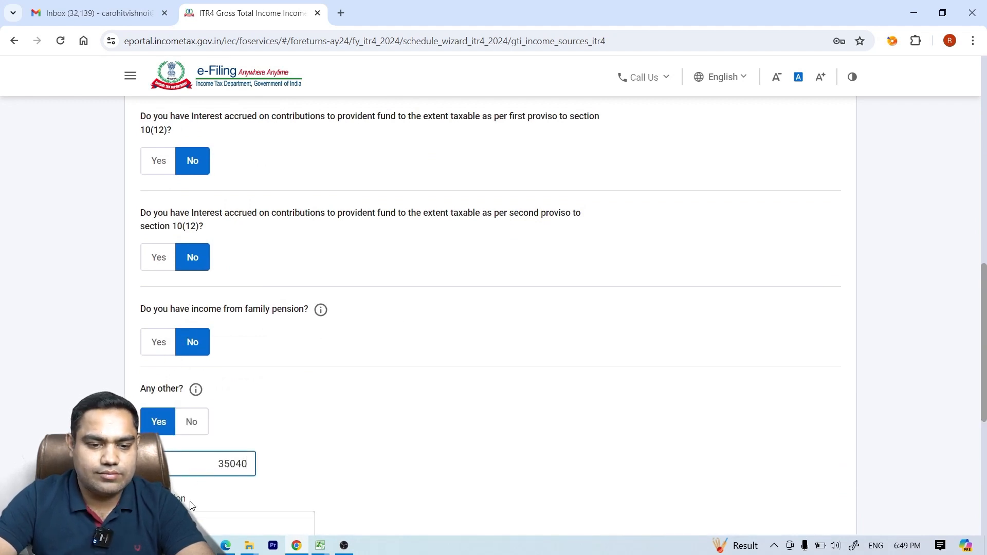
pyautogui.click(190, 518)
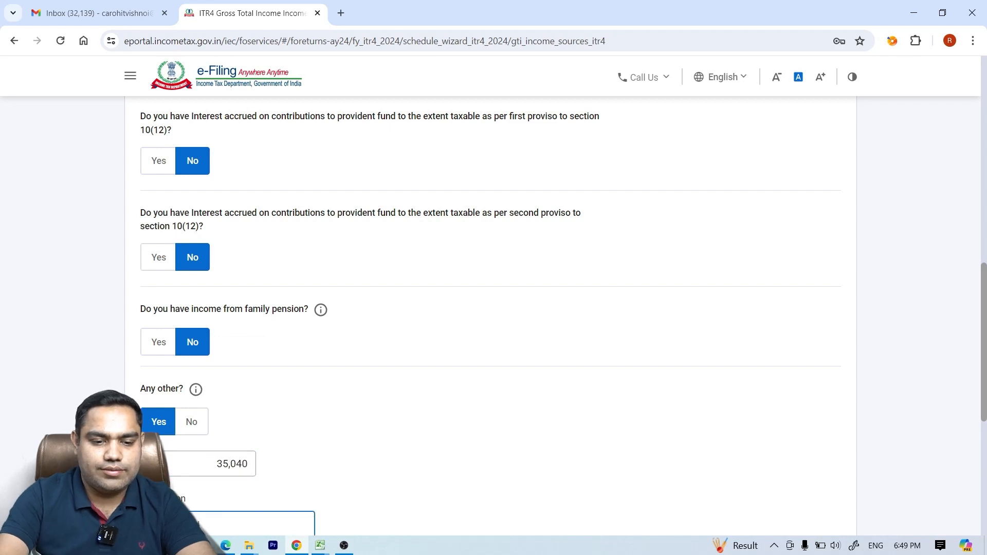
pyautogui.write('ON INCOME')
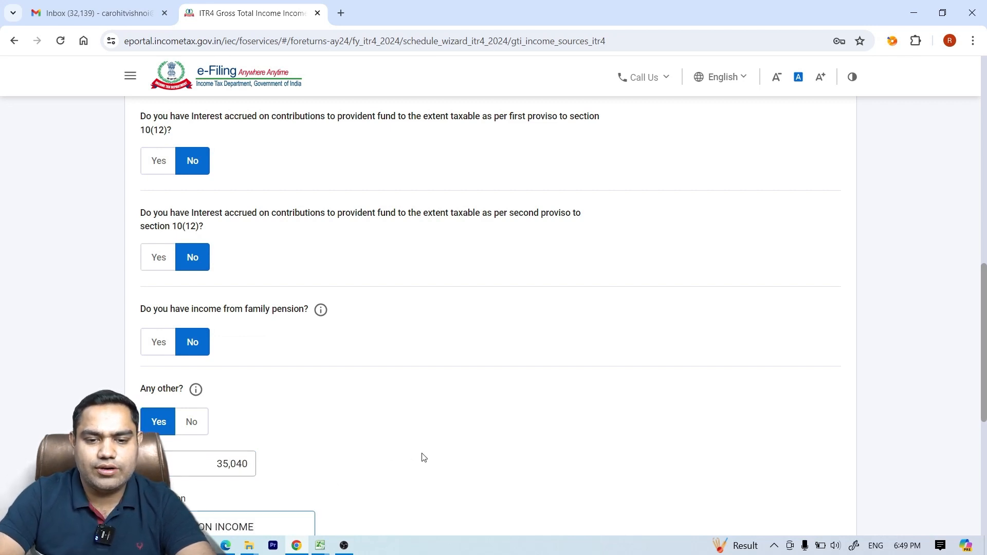
pyautogui.scroll(-5, 423, 457)
pyautogui.click(815, 394)
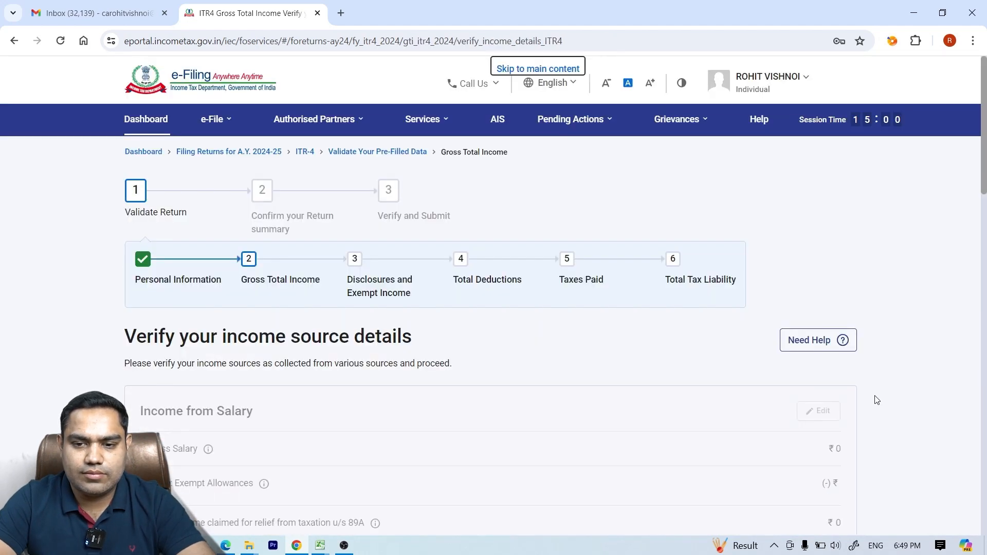
# - Confirm the gross total income details and open the Disclosures and Exempt Income section
pyautogui.moveTo(983, 95); pyautogui.dragTo(985, 406)
pyautogui.click(818, 470)
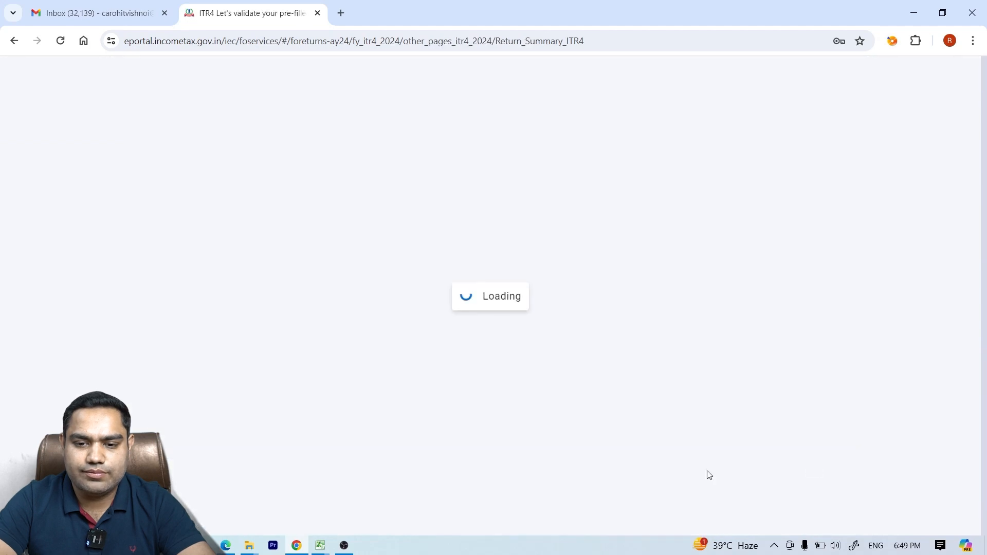
pyautogui.moveTo(983, 261); pyautogui.dragTo(985, 388)
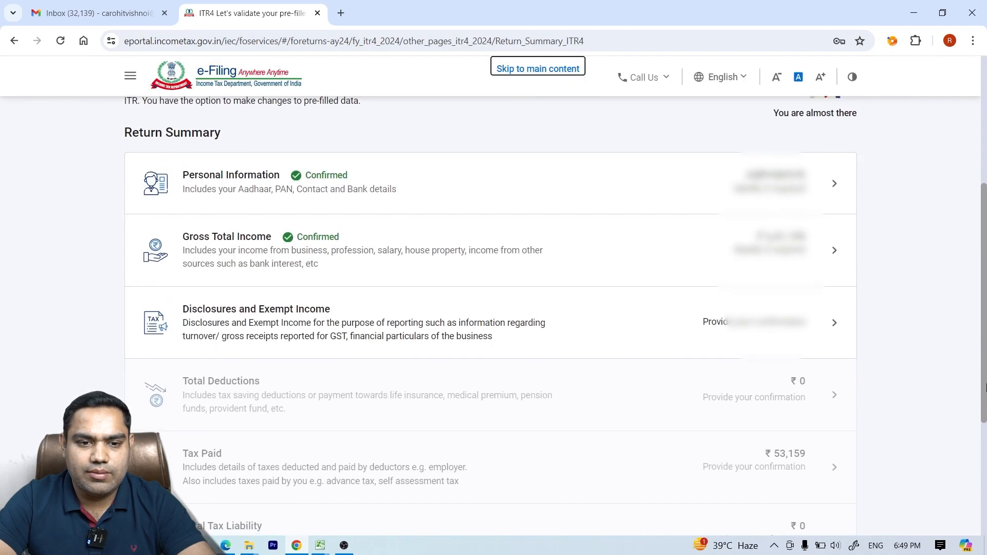
pyautogui.click(745, 335)
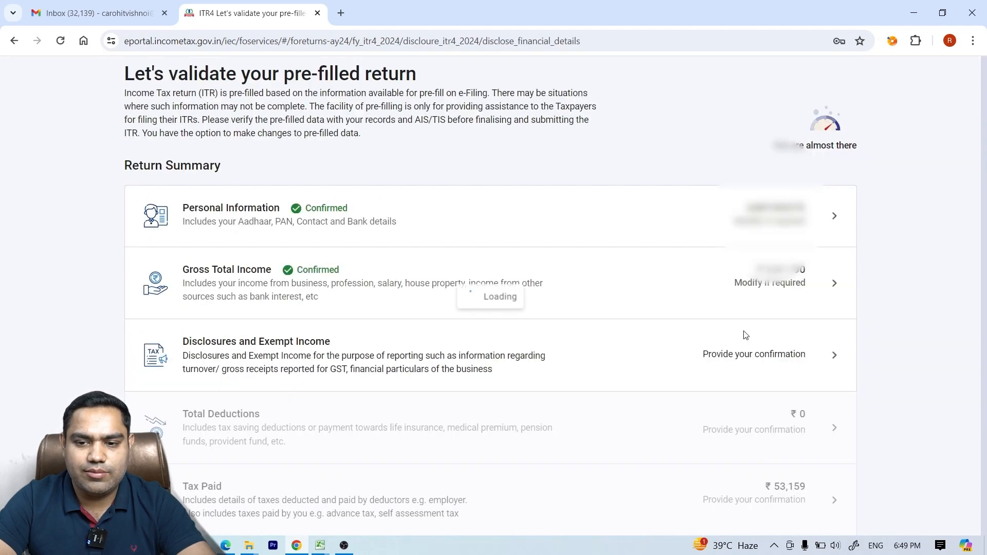
# - Add the financial particulars of the business, starting with sundry creditors of 3,50,420
pyautogui.scroll(-3, 186, 381)
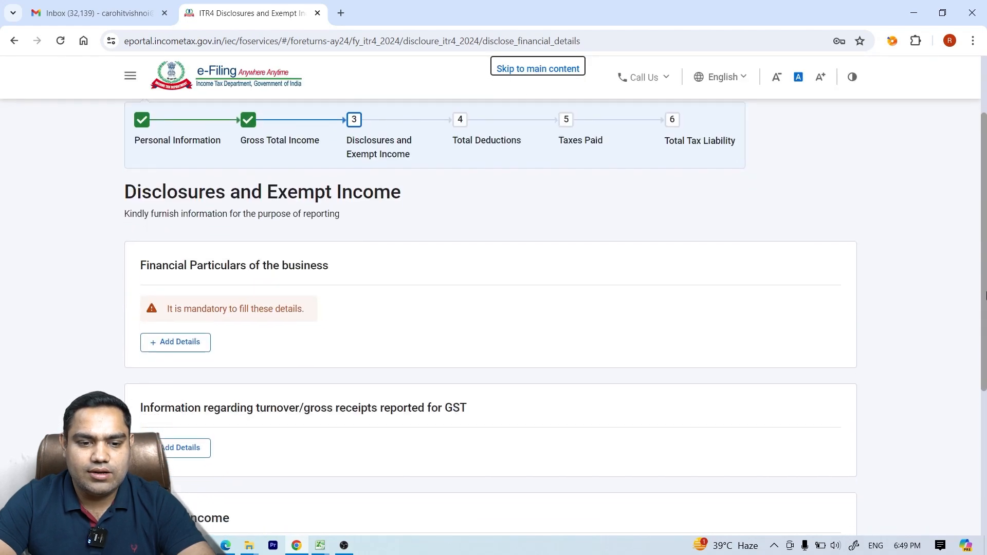
pyautogui.click(170, 323)
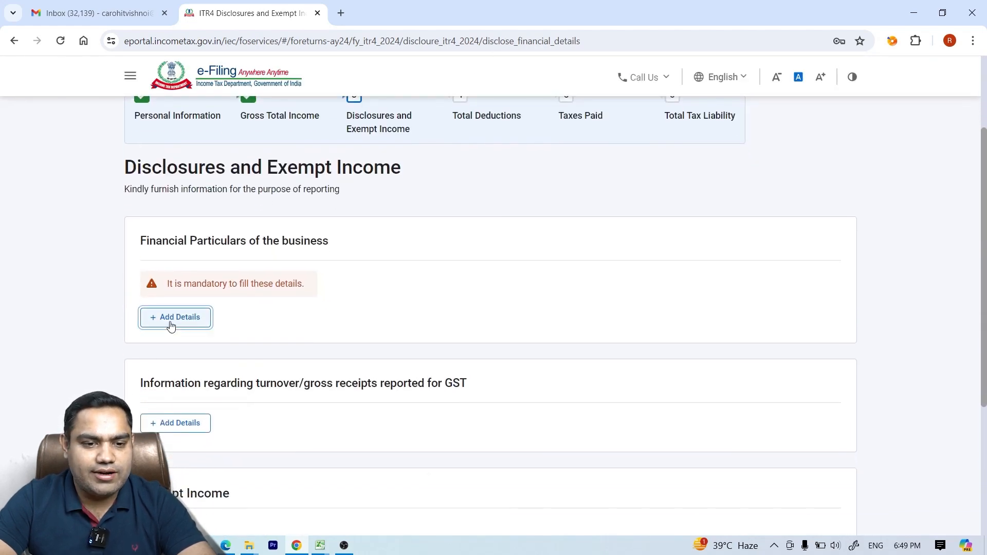
pyautogui.moveTo(985, 201); pyautogui.dragTo(985, 277)
pyautogui.scroll(2, 959, 225)
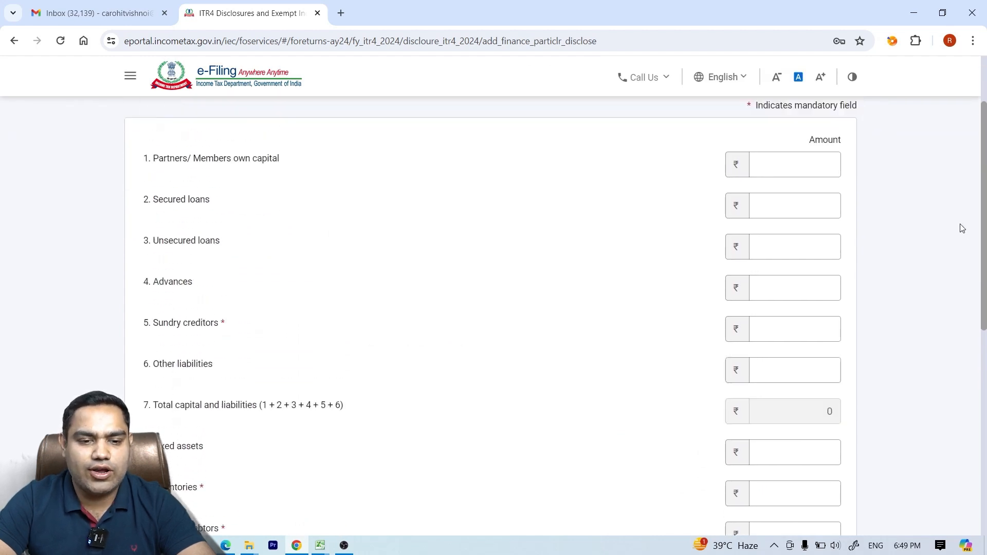
pyautogui.click(775, 348)
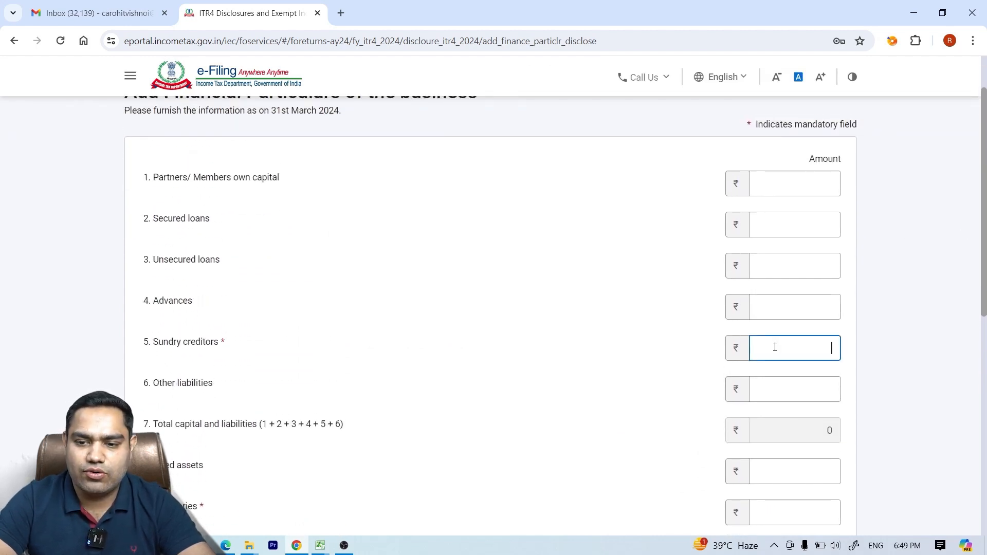
pyautogui.write('3,50,420')
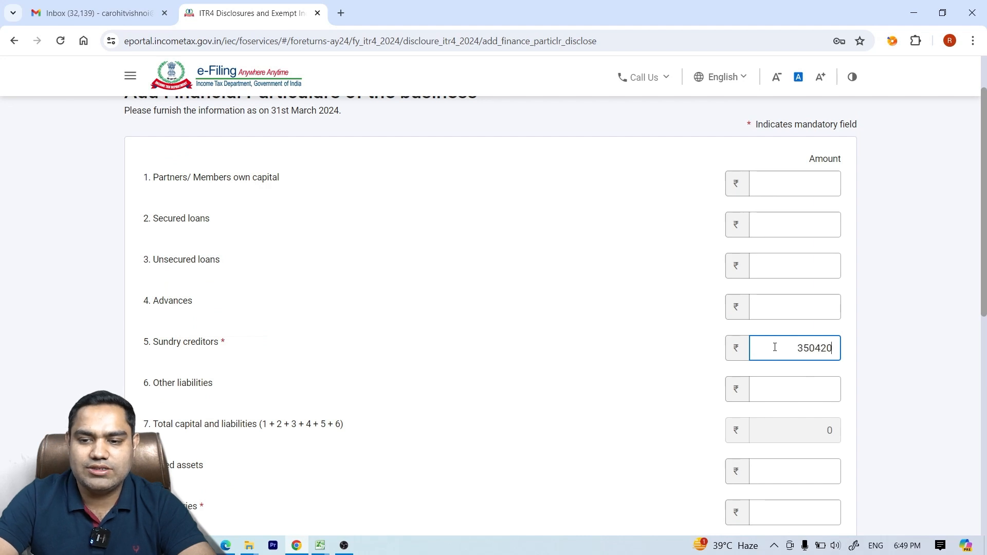
pyautogui.click(806, 372)
# - Enter inventories of 6,50,400, sundry debtors of 2,50,000 and cash-in-hand of 2,00,000, and add the financial particulars to the return
pyautogui.scroll(-3, 983, 371)
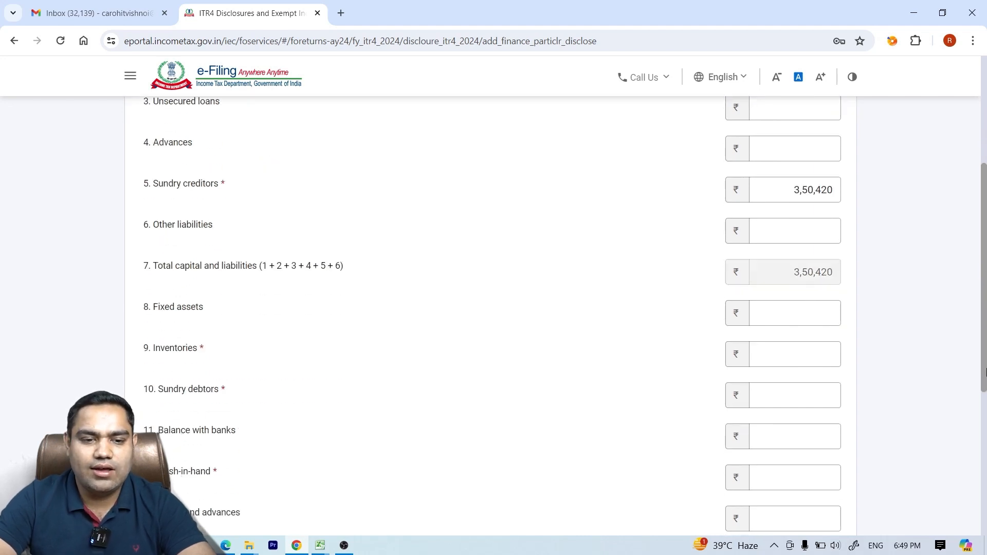
pyautogui.click(804, 359)
pyautogui.write('6504000')
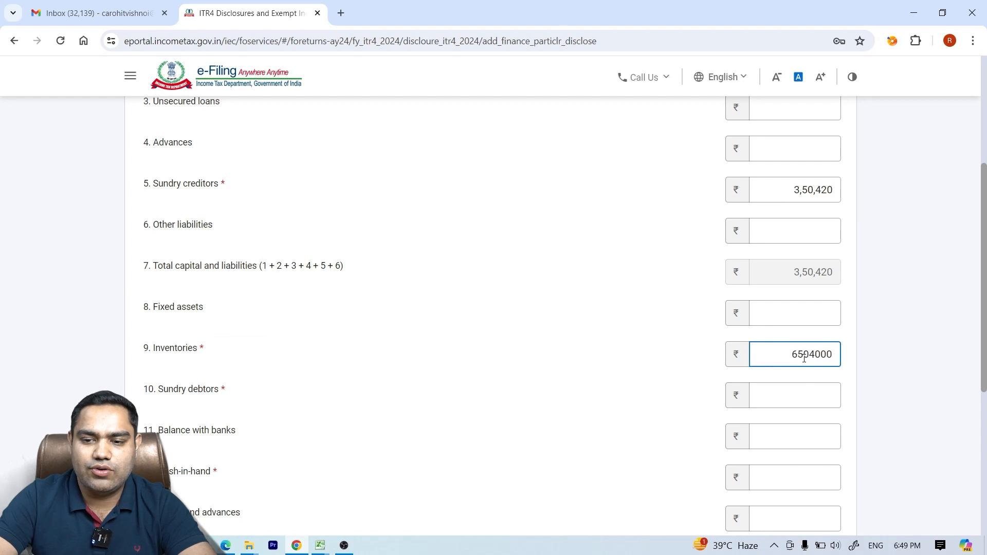
pyautogui.press('BackSpace')
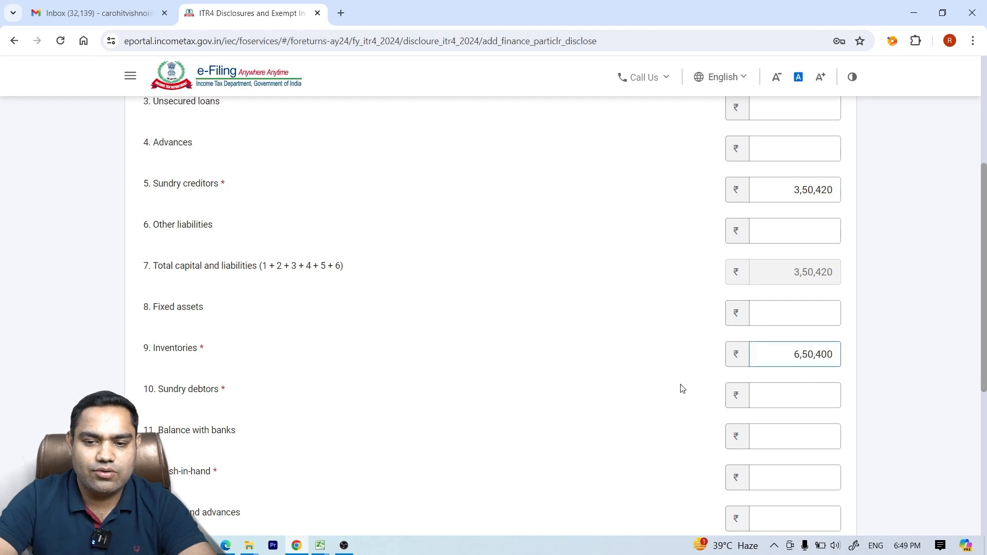
pyautogui.click(779, 404)
pyautogui.write('250000')
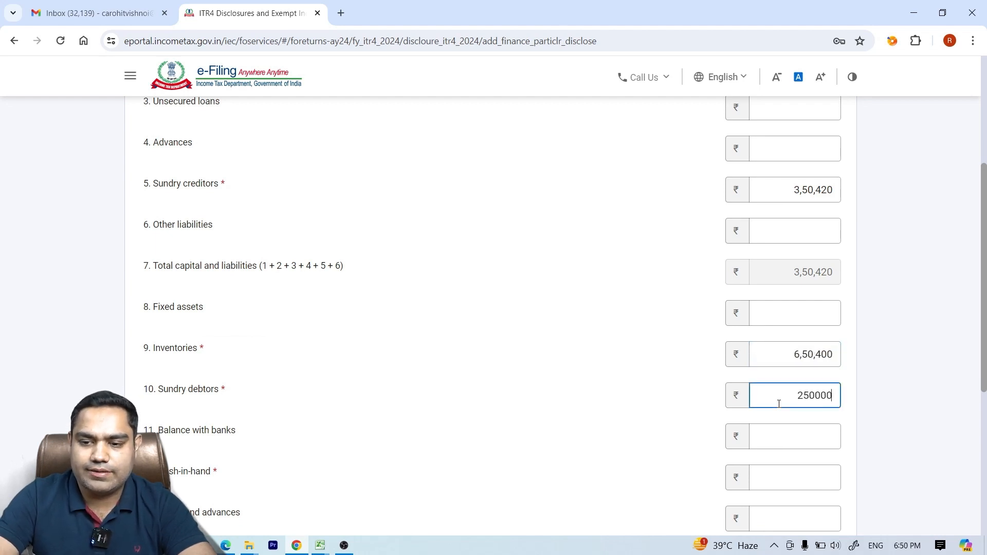
pyautogui.click(778, 478)
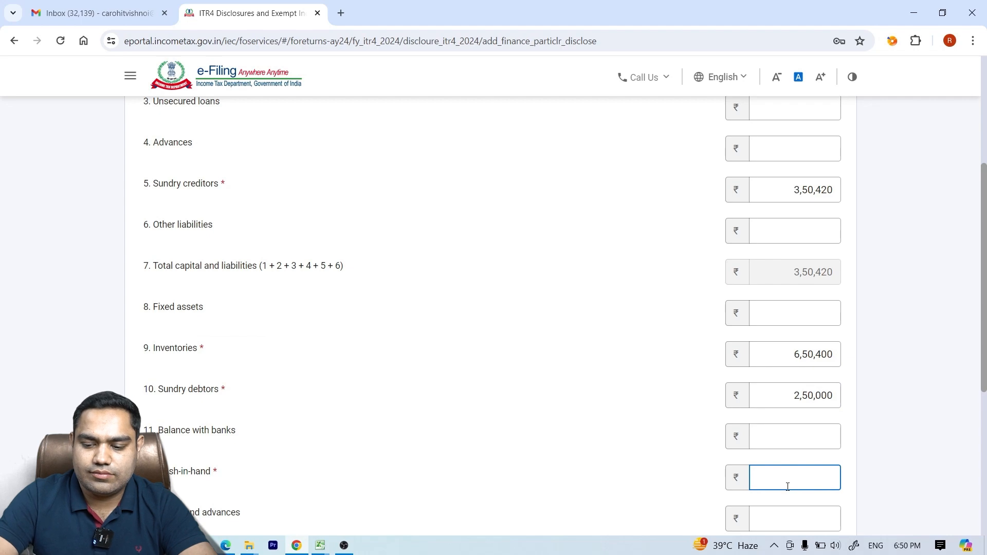
pyautogui.click(677, 436)
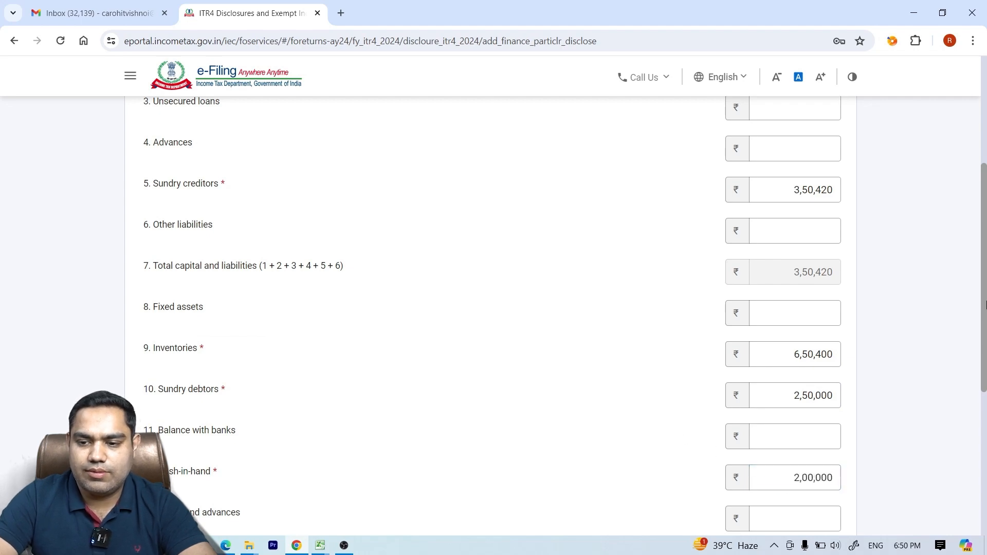
pyautogui.scroll(-5, 756, 415)
pyautogui.click(841, 411)
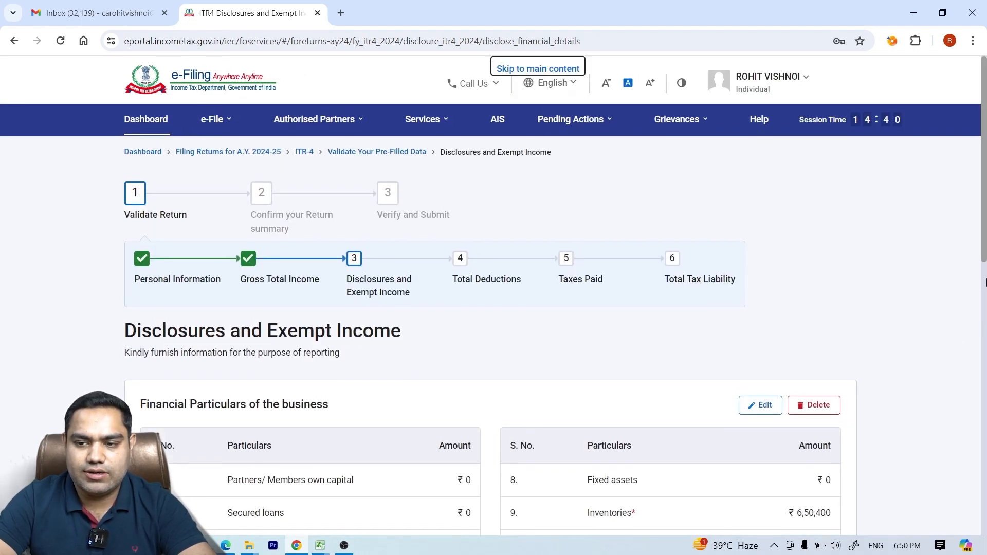
# - Confirm the Disclosures and Exempt Income section without adding GST or exempt income details, and open Total Deductions
pyautogui.moveTo(984, 88); pyautogui.dragTo(986, 323)
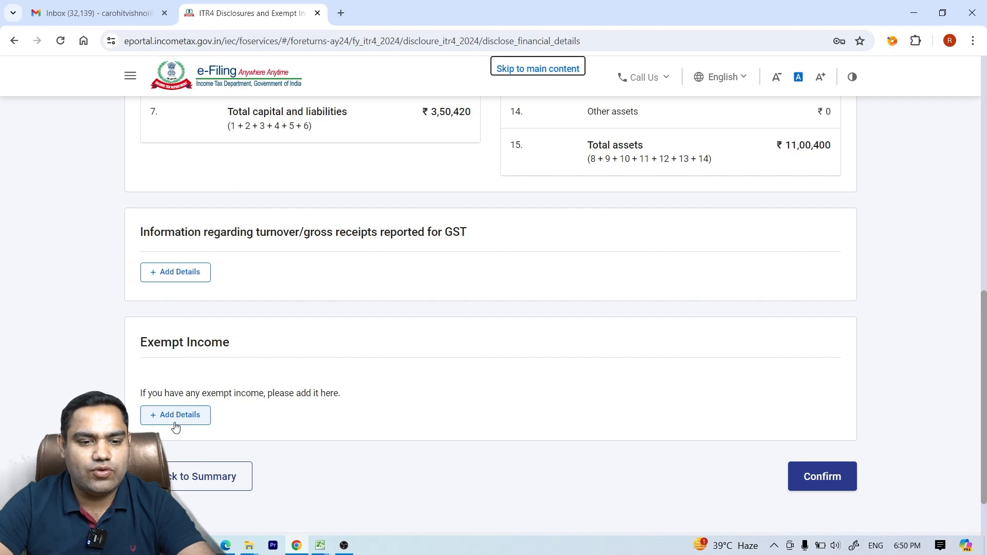
pyautogui.click(822, 480)
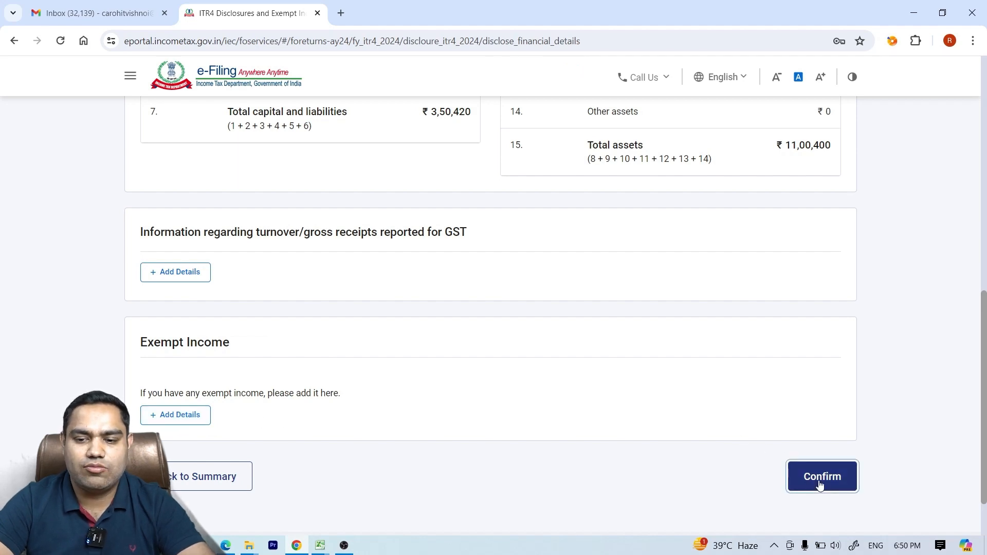
pyautogui.click(984, 306)
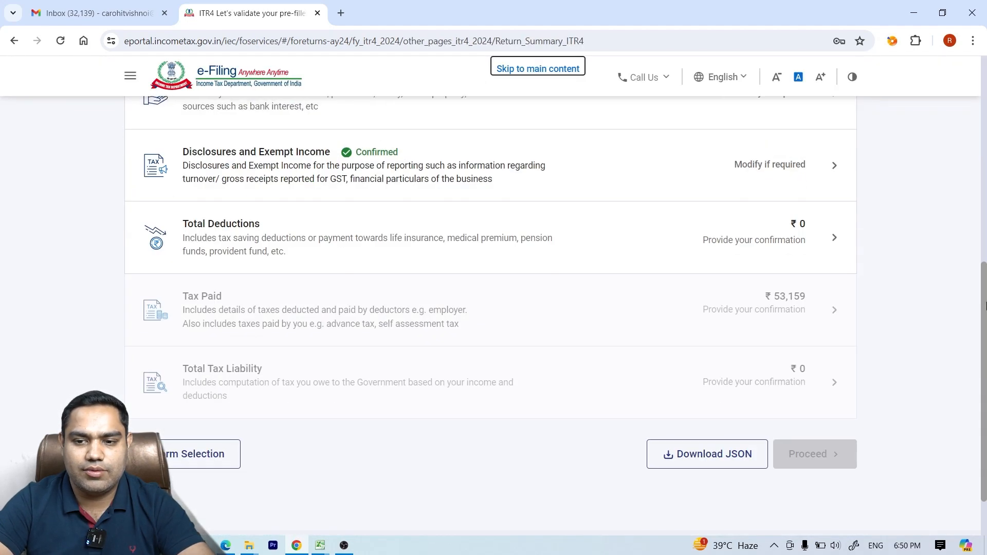
pyautogui.click(826, 252)
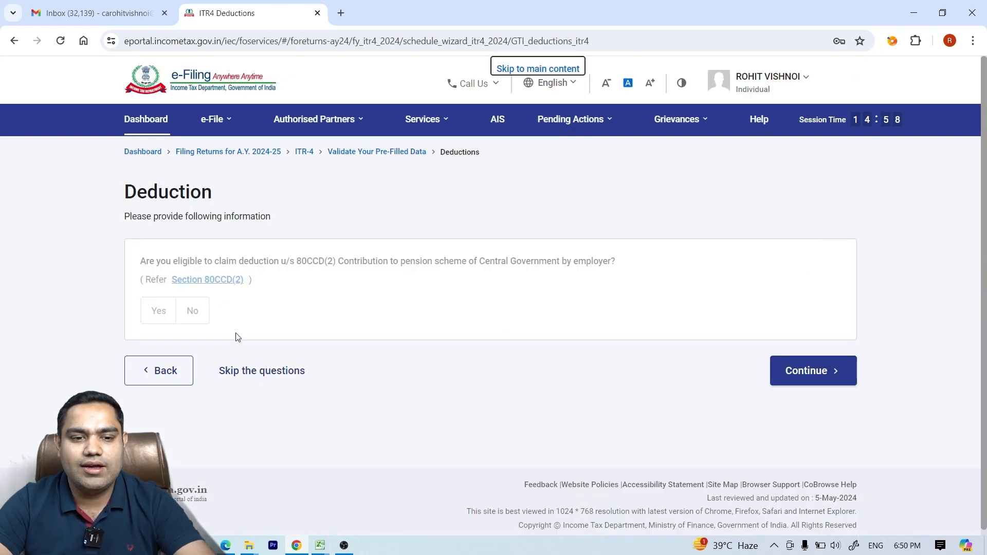
# - Skip the deduction questions and confirm the Total Deductions section without adding any deduction
pyautogui.click(237, 371)
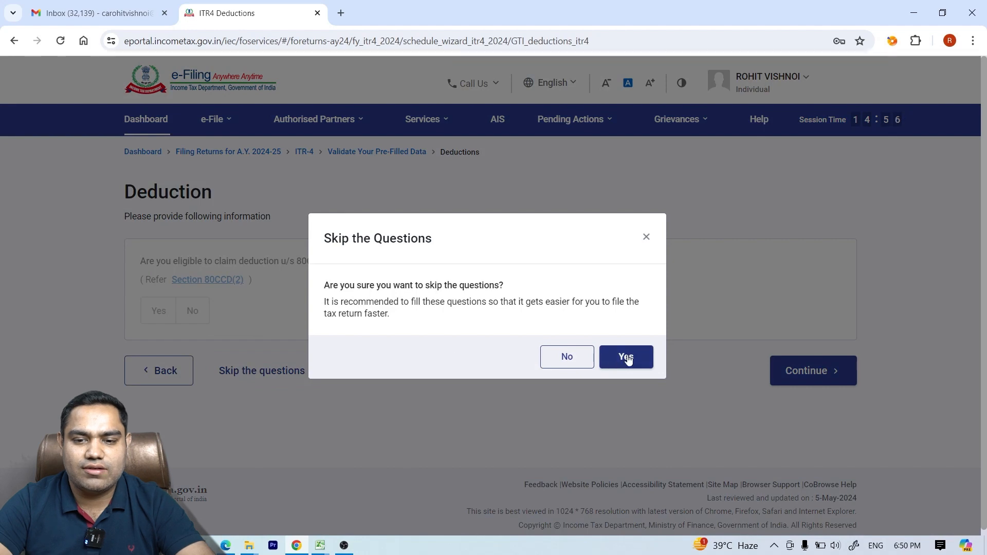
pyautogui.click(627, 357)
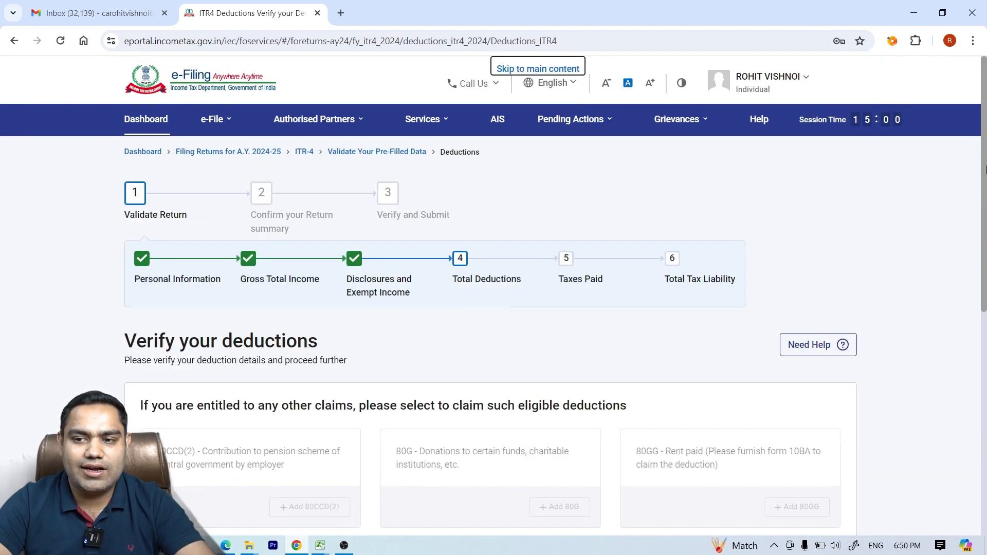
pyautogui.moveTo(982, 186); pyautogui.dragTo(985, 334)
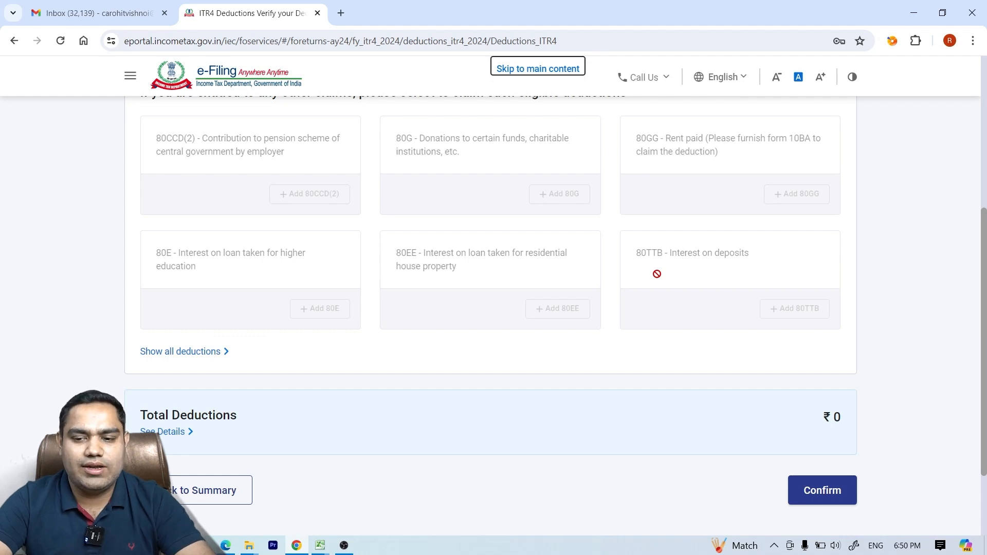
pyautogui.click(813, 493)
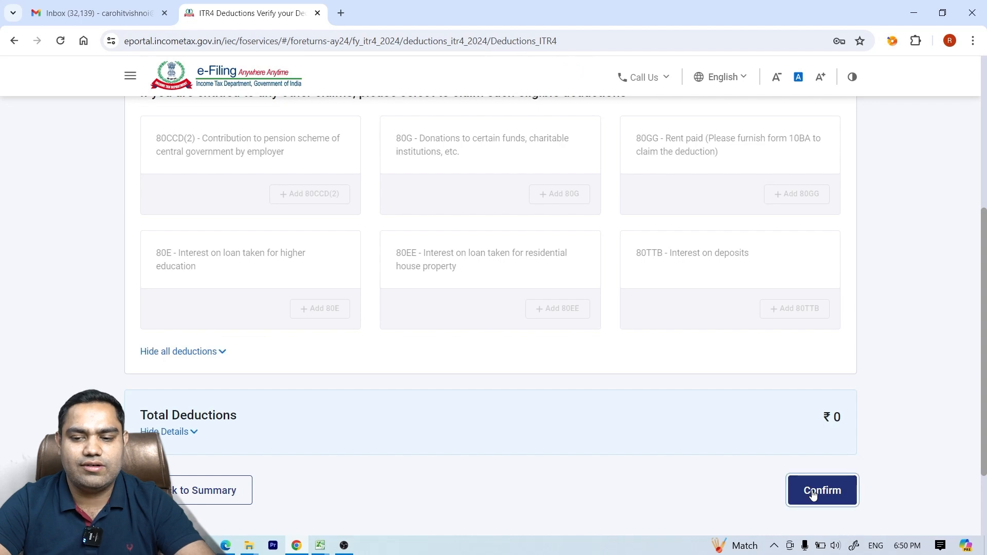
# - Open the Tax Paid section and review the TDS 2(i) details for income other than salary
pyautogui.scroll(-8, 861, 400)
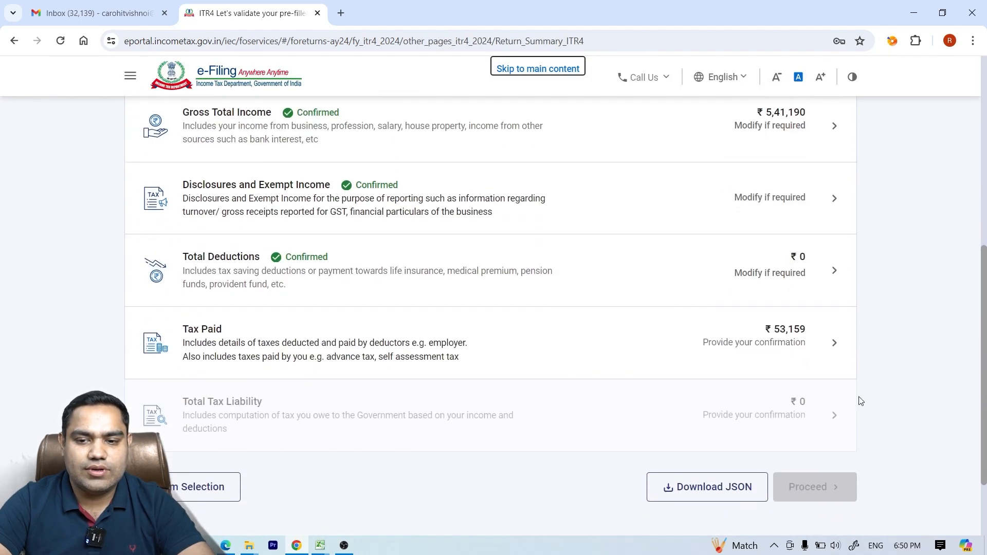
pyautogui.click(816, 345)
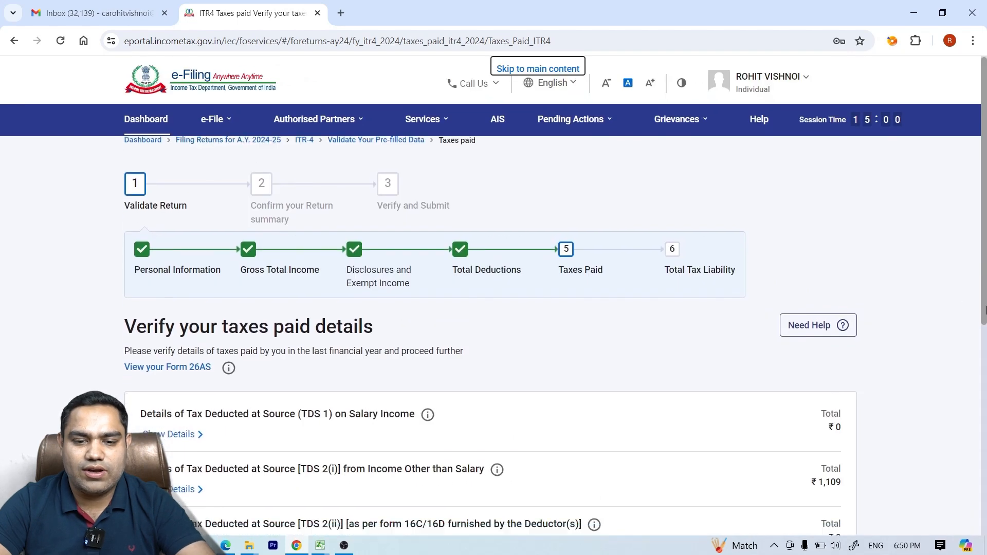
pyautogui.moveTo(983, 294); pyautogui.dragTo(984, 368)
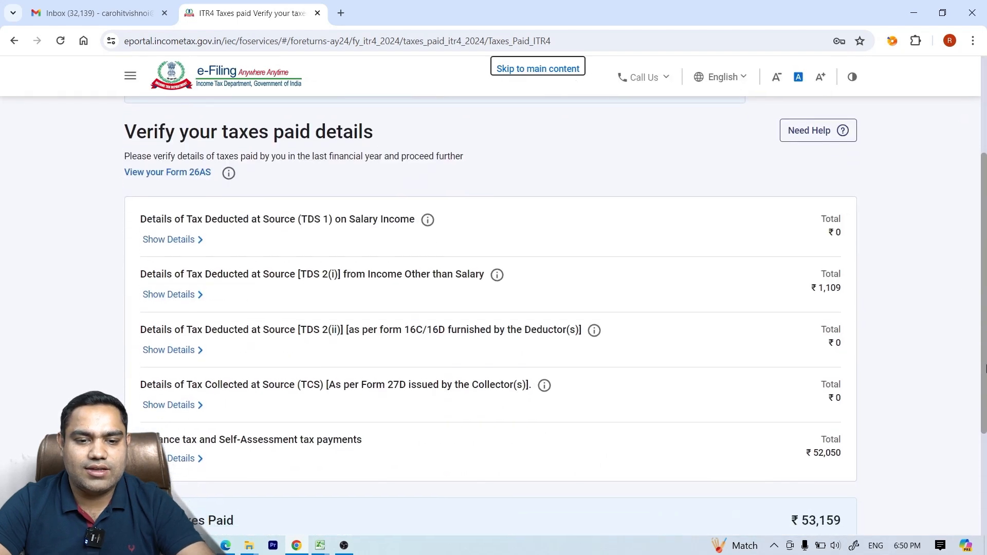
pyautogui.click(181, 295)
pyautogui.moveTo(984, 239); pyautogui.dragTo(984, 333)
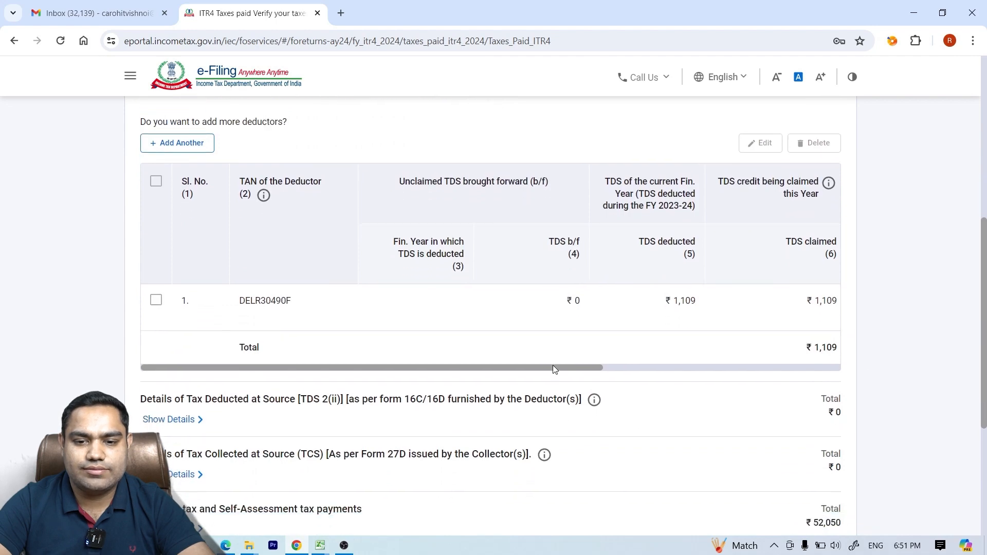
pyautogui.click(653, 367)
pyautogui.moveTo(644, 366); pyautogui.dragTo(372, 359)
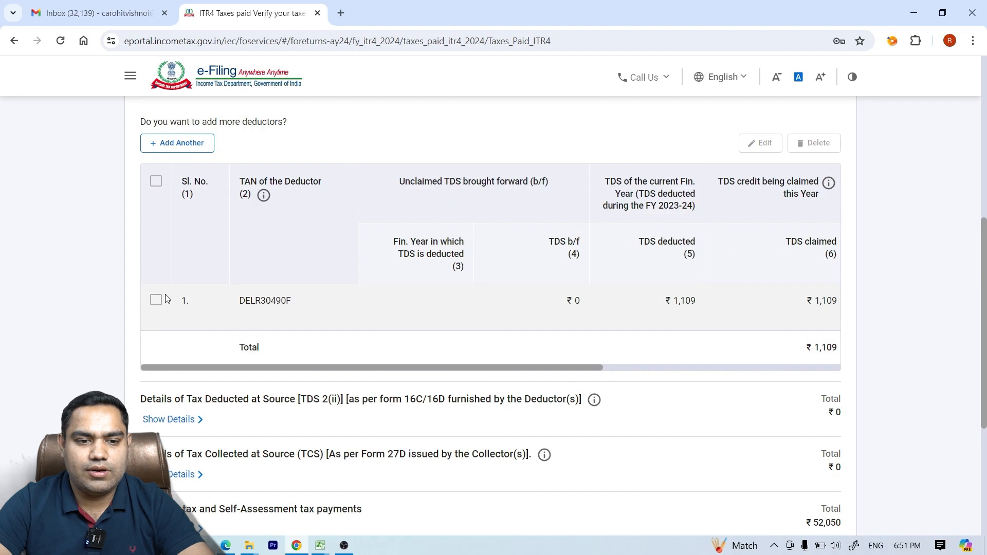
# - Select the TDS entry of the listed deductor and confirm the taxes paid details
pyautogui.click(156, 301)
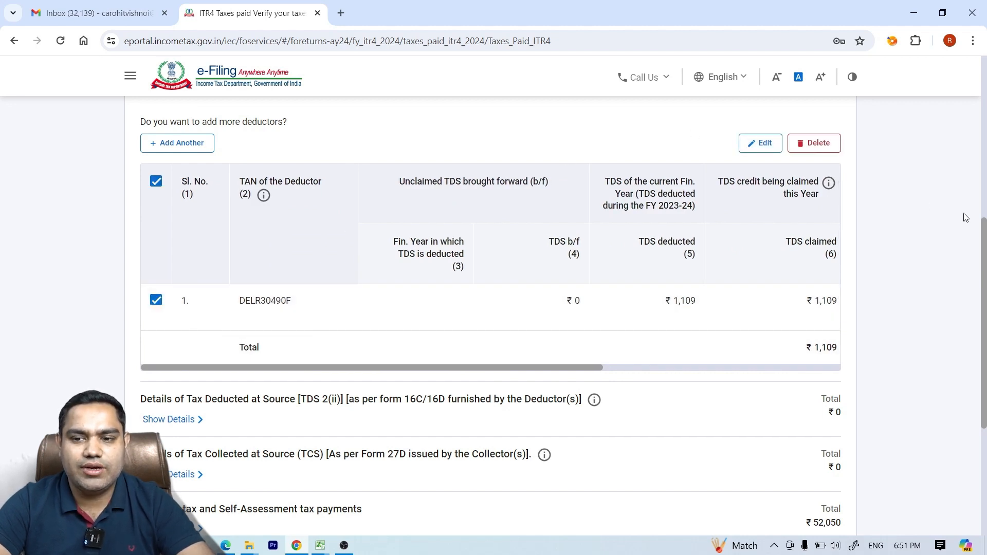
pyautogui.scroll(-5, 984, 246)
pyautogui.click(818, 403)
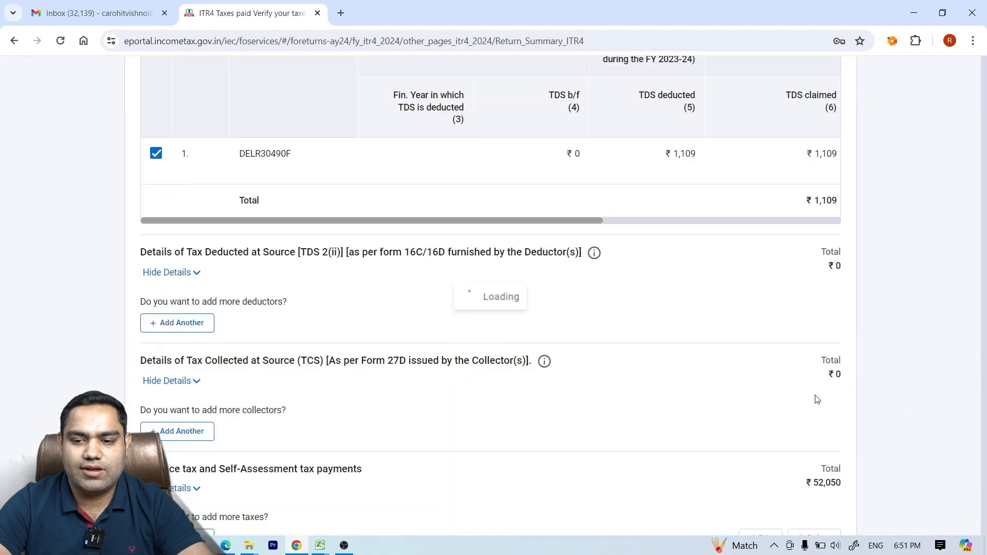
# - Open the Total Tax Liability section, review the tax computation, and confirm it
pyautogui.scroll(-7, 983, 360)
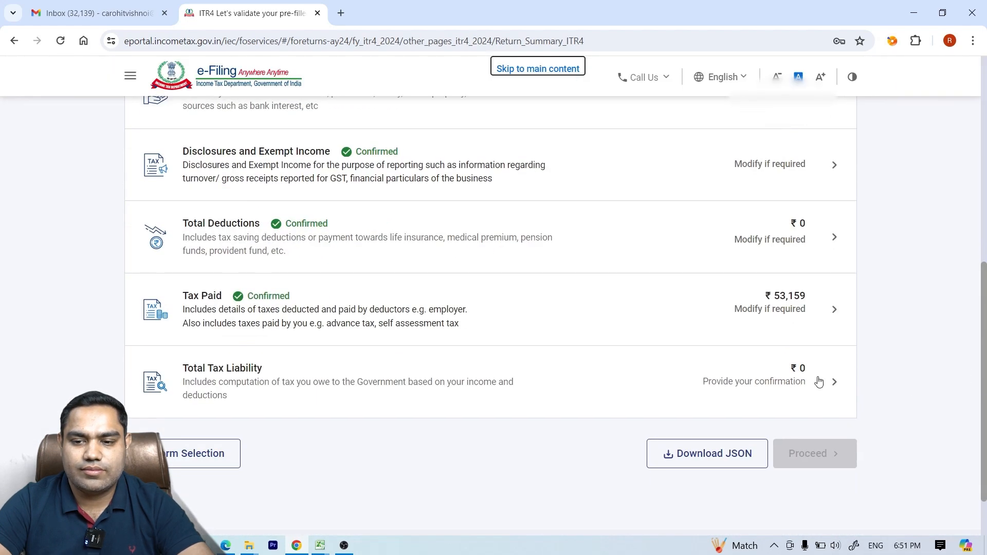
pyautogui.click(762, 364)
pyautogui.scroll(-8, 984, 411)
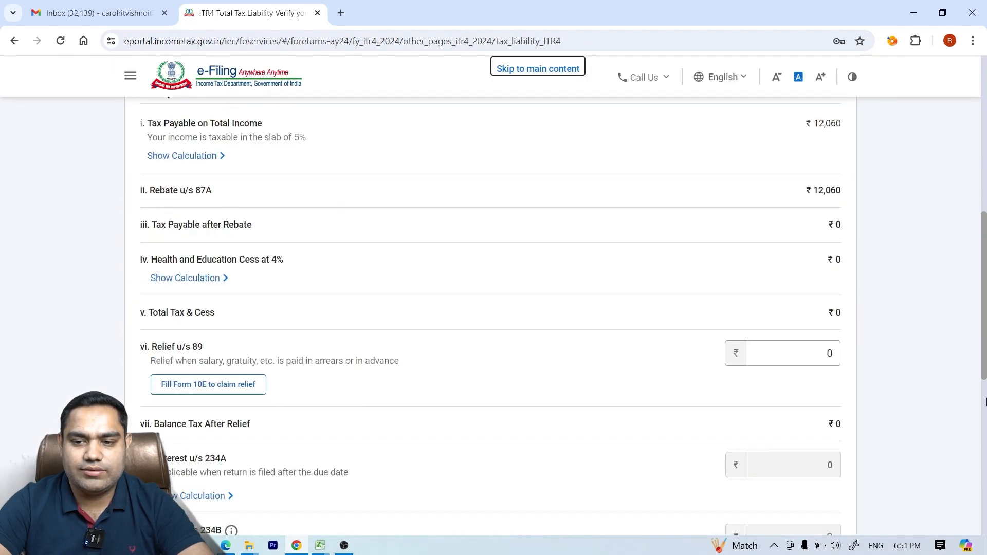
pyautogui.moveTo(985, 370); pyautogui.dragTo(985, 535)
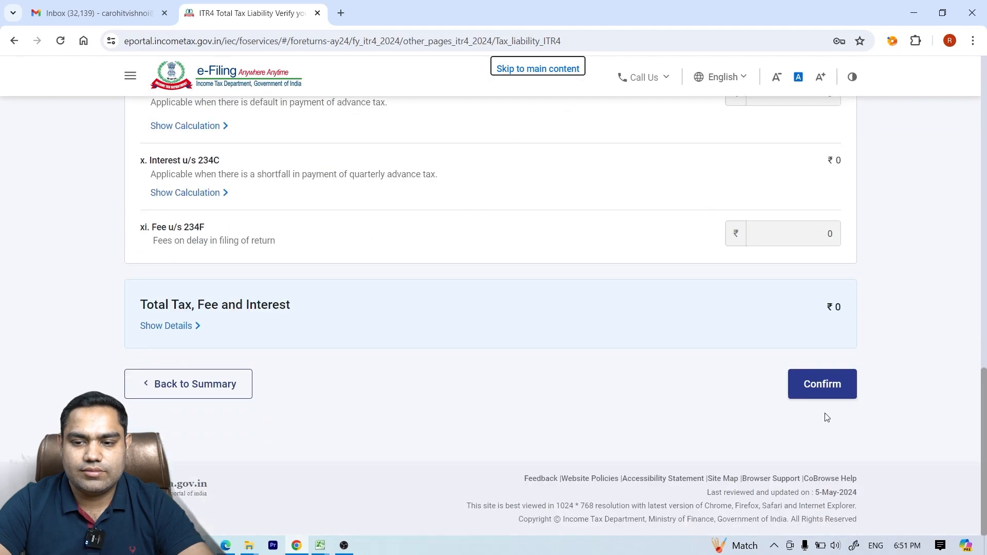
pyautogui.click(821, 391)
# - Proceed from the confirmed return sections to the tax summary and review the refund calculation
pyautogui.scroll(-10, 986, 401)
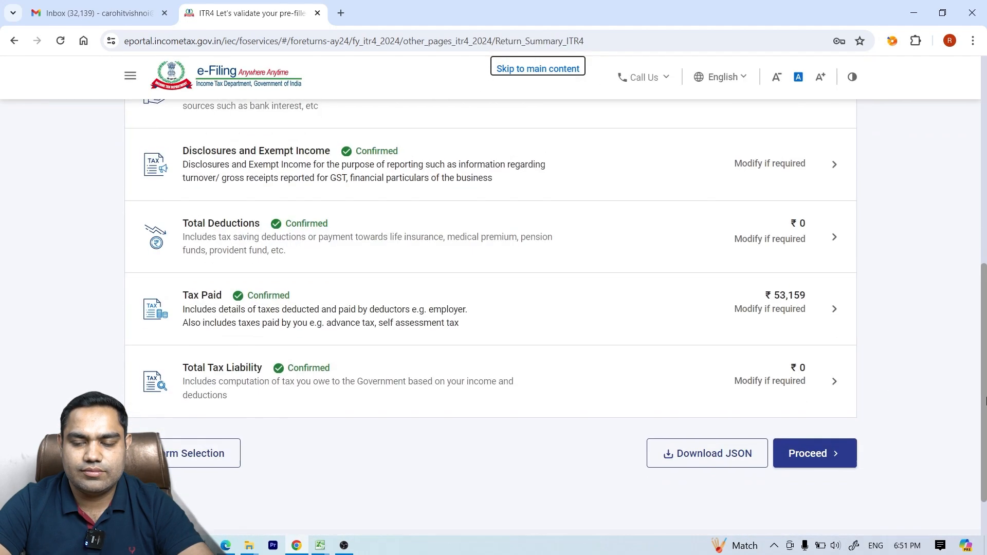
pyautogui.click(832, 443)
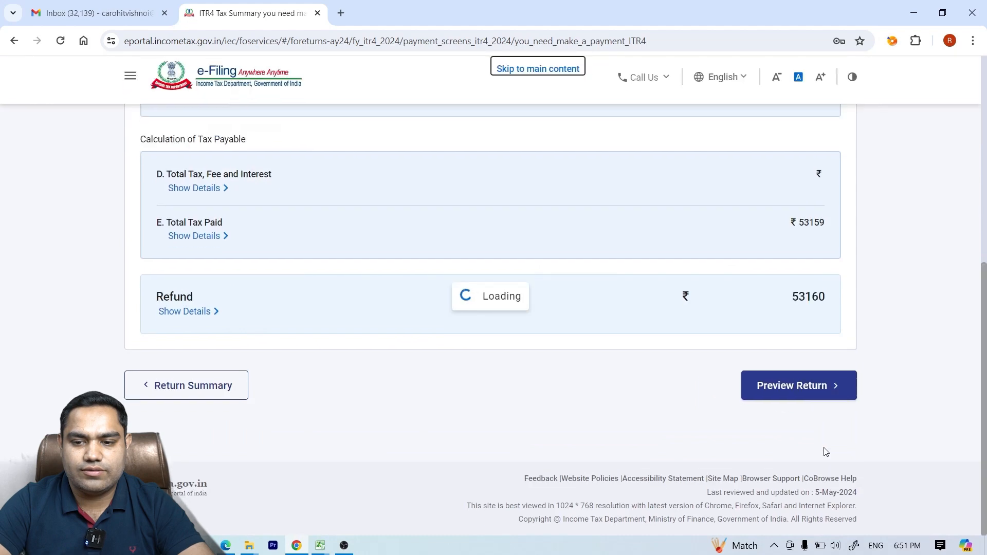
pyautogui.moveTo(985, 207); pyautogui.dragTo(947, 346)
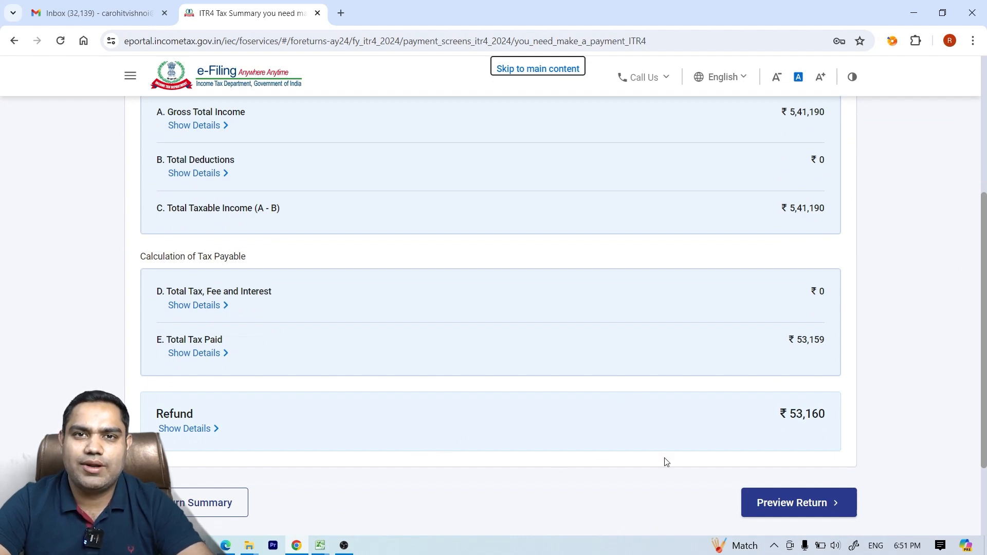
# - Open Preview and Submit your return, keep the prefilled declaration, and proceed to the preview
pyautogui.click(815, 502)
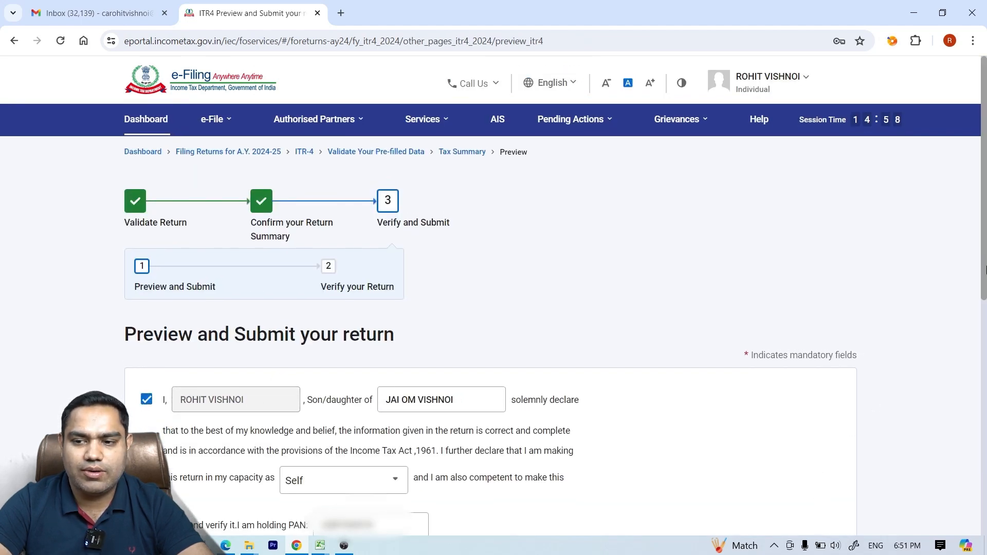
pyautogui.moveTo(984, 270); pyautogui.dragTo(984, 493)
pyautogui.click(794, 378)
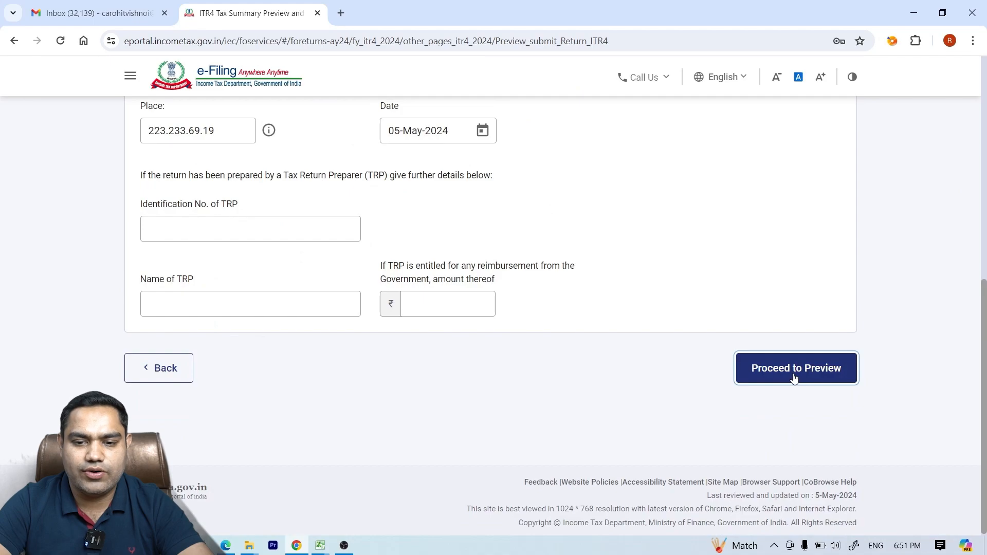
# - Review the full ITR-4 preview down to its end and proceed to validation
pyautogui.scroll(-20, 985, 308)
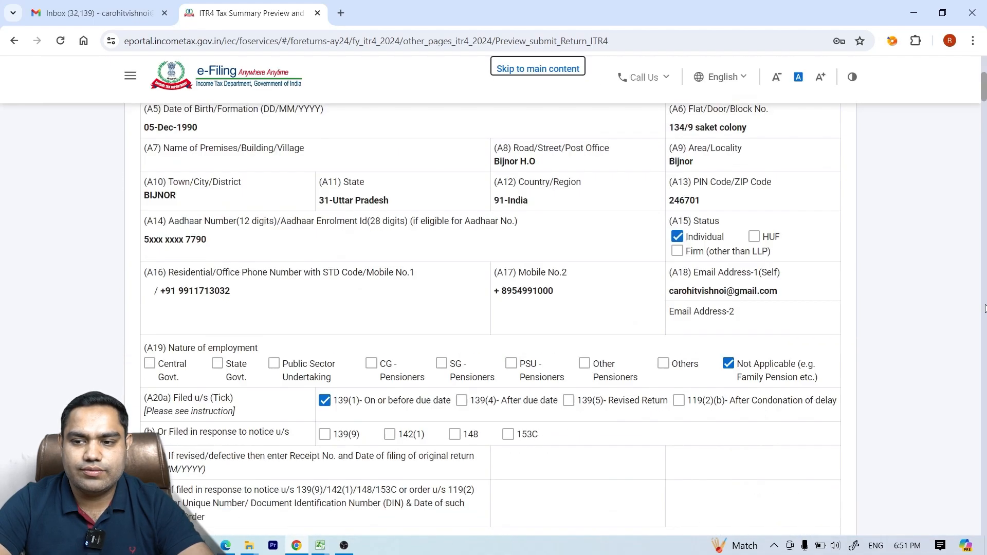
pyautogui.scroll(-20, 984, 268)
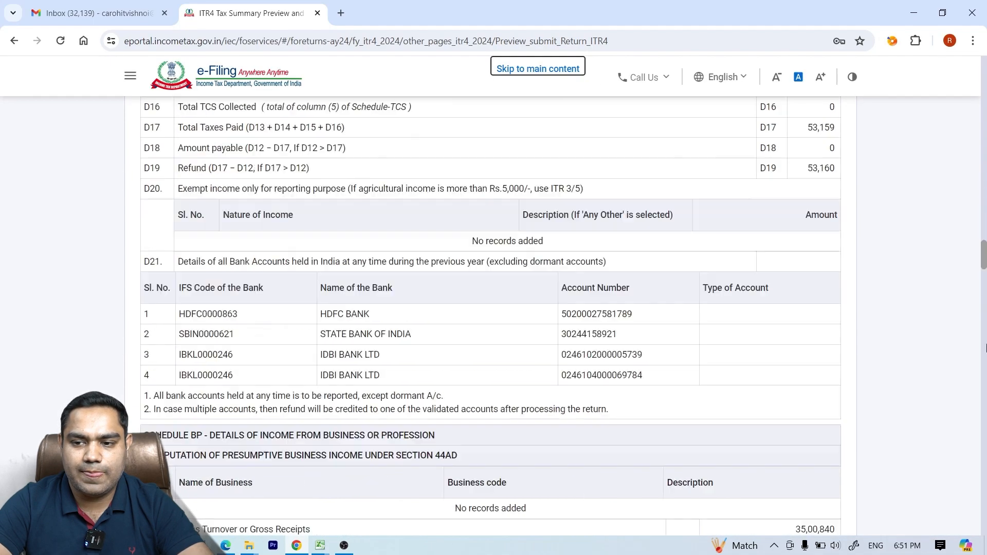
pyautogui.click(827, 410)
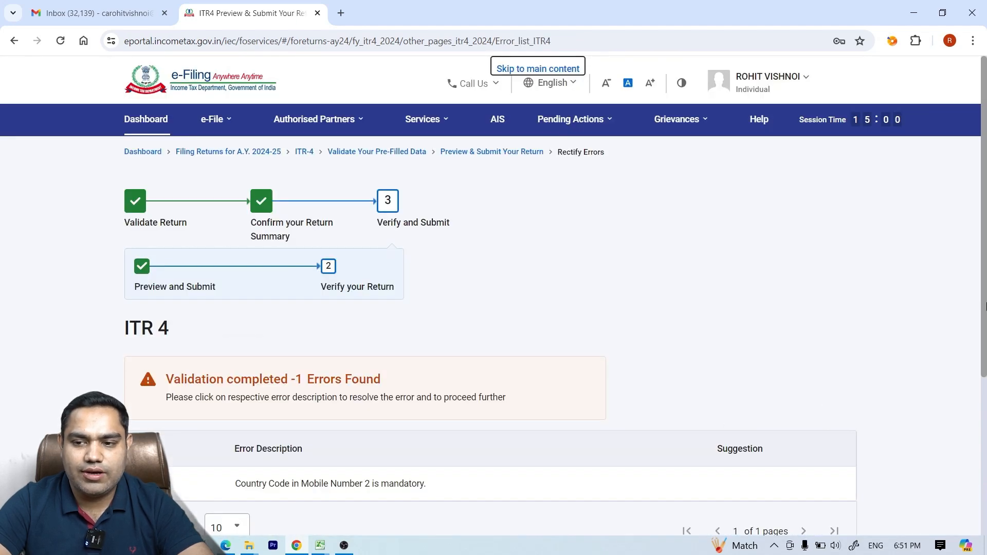
# - Open the contact details from the Mobile Number 2 country code error, clear the Mobile No. 2 number, and save
pyautogui.scroll(-3, 985, 307)
pyautogui.click(353, 324)
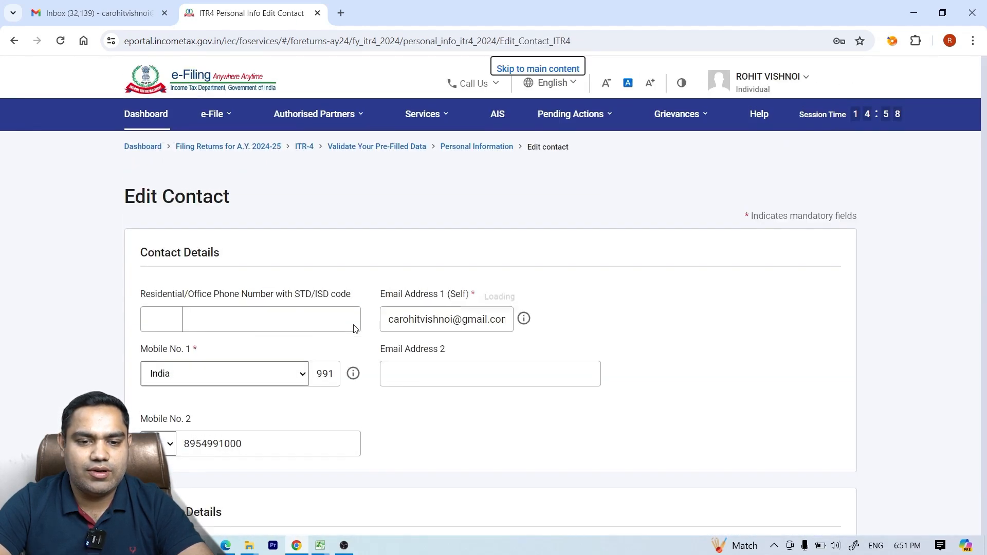
pyautogui.click(277, 449)
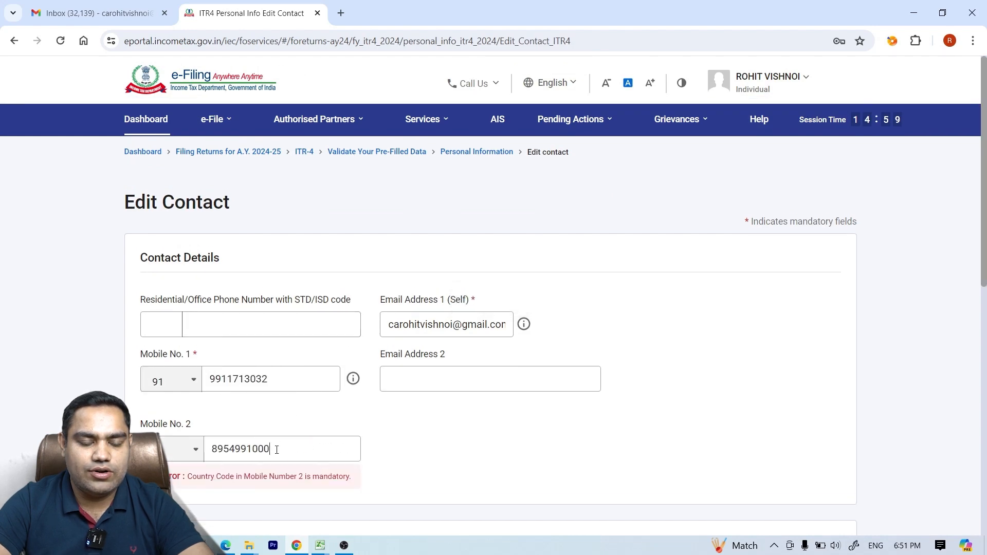
pyautogui.hotkey('ctrl', 'a')
pyautogui.press('BackSpace')
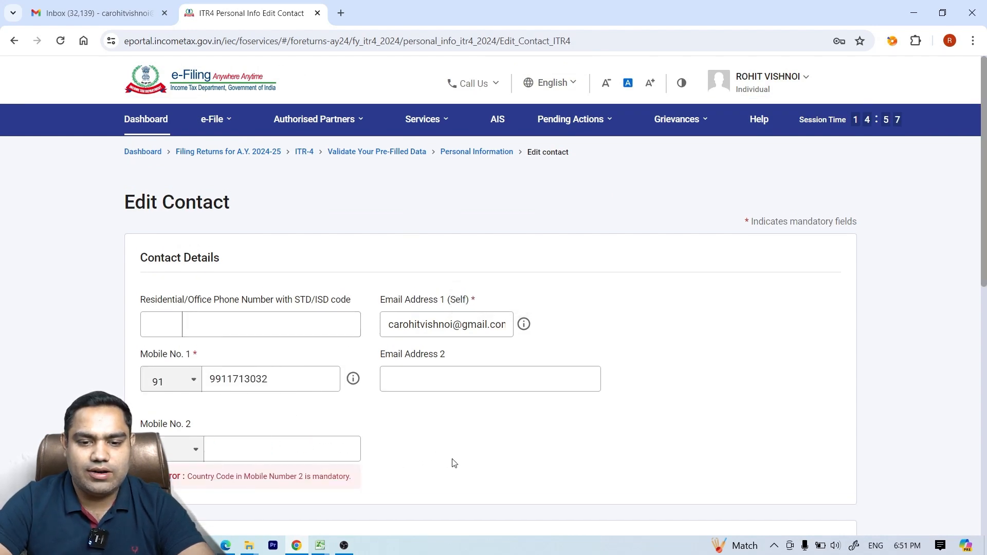
pyautogui.click(985, 387)
pyautogui.click(821, 461)
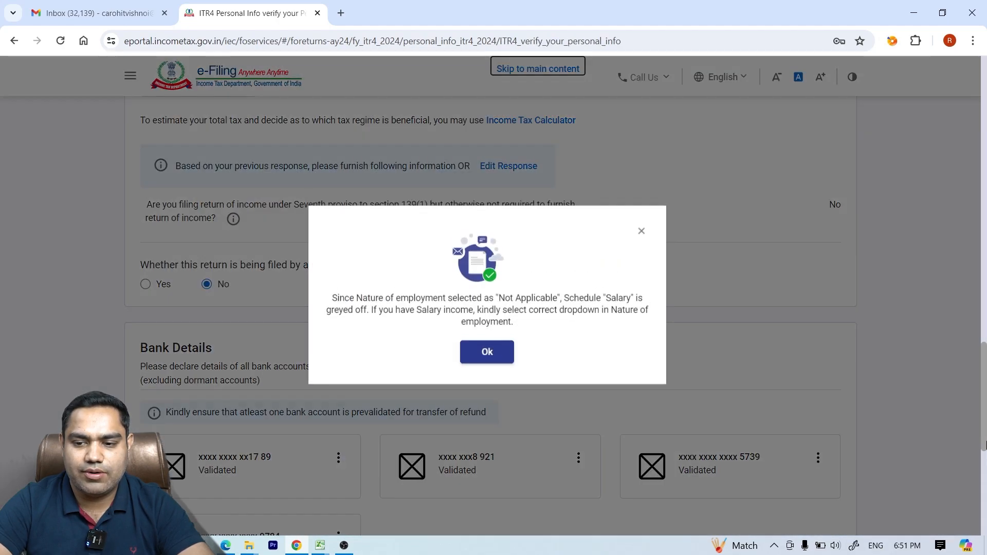
# - Acknowledge the nature of employment notice and confirm the Personal Information section again
pyautogui.click(488, 419)
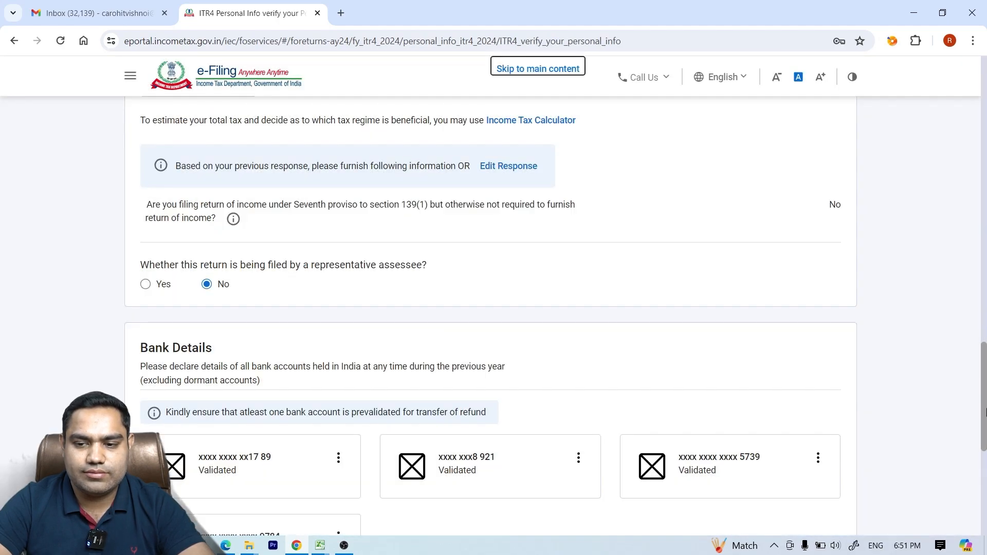
pyautogui.moveTo(983, 397); pyautogui.dragTo(983, 477)
pyautogui.click(824, 405)
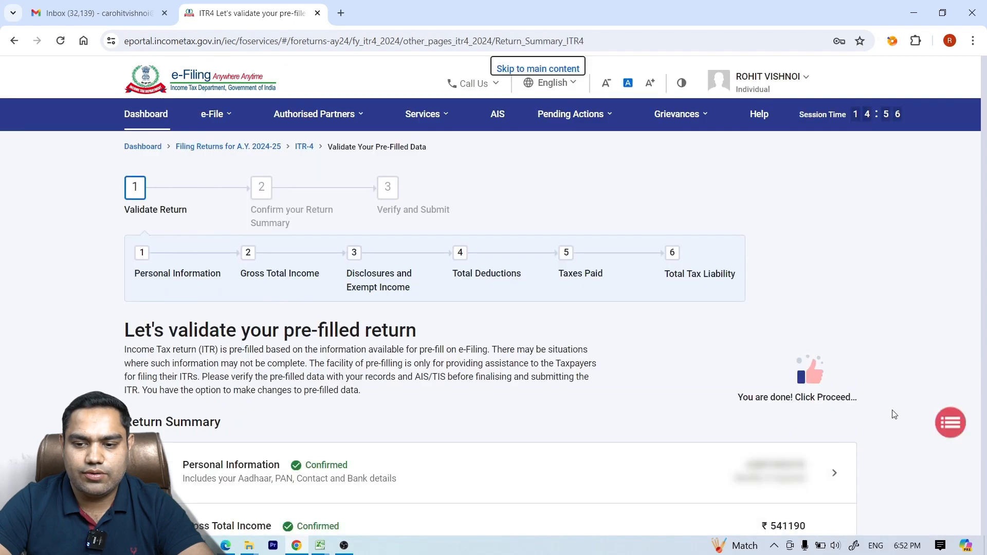
# - Proceed from the return summary through the tax summary and the prefilled declaration to the return preview
pyautogui.scroll(-10, 984, 489)
pyautogui.click(815, 454)
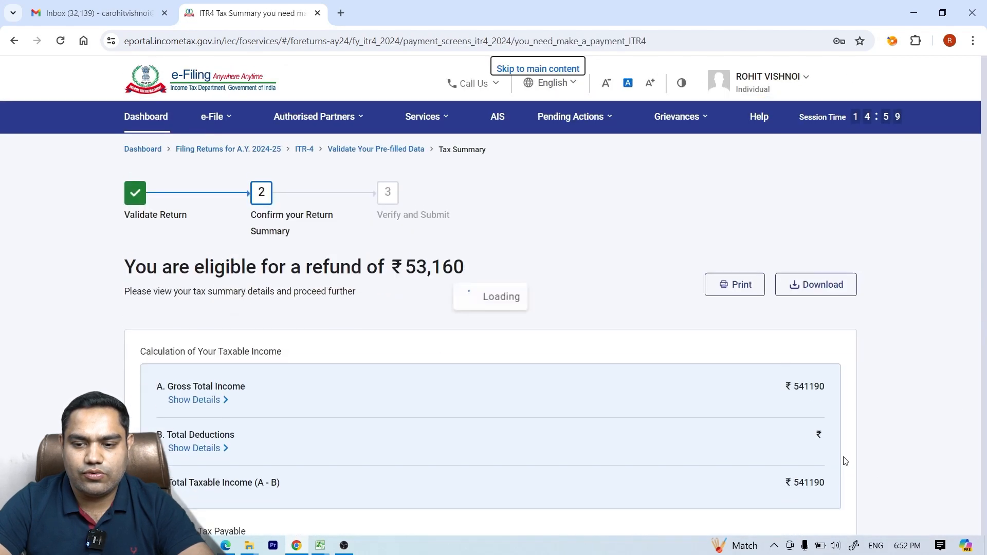
pyautogui.scroll(-10, 984, 494)
pyautogui.click(797, 385)
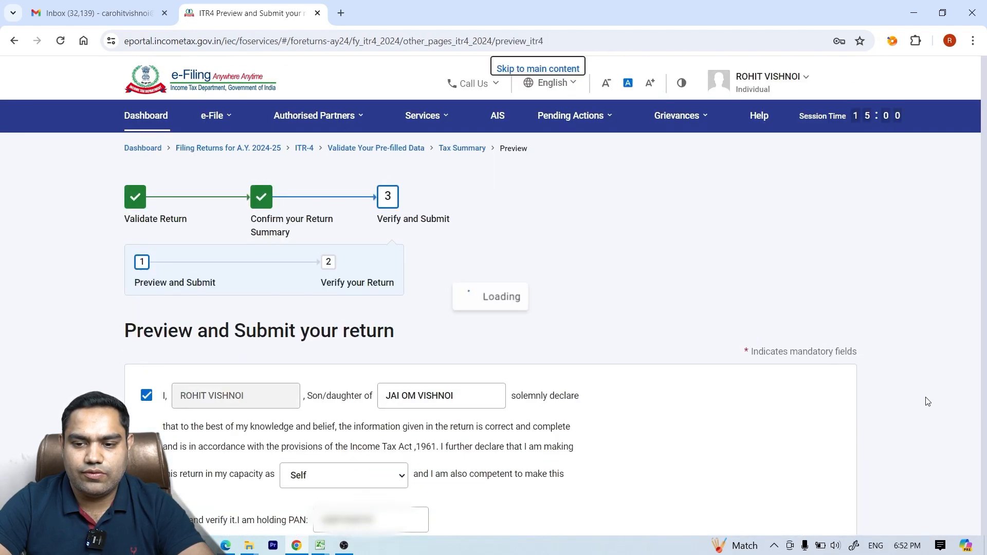
pyautogui.scroll(-5, 925, 397)
pyautogui.scroll(-5, 926, 437)
pyautogui.click(815, 387)
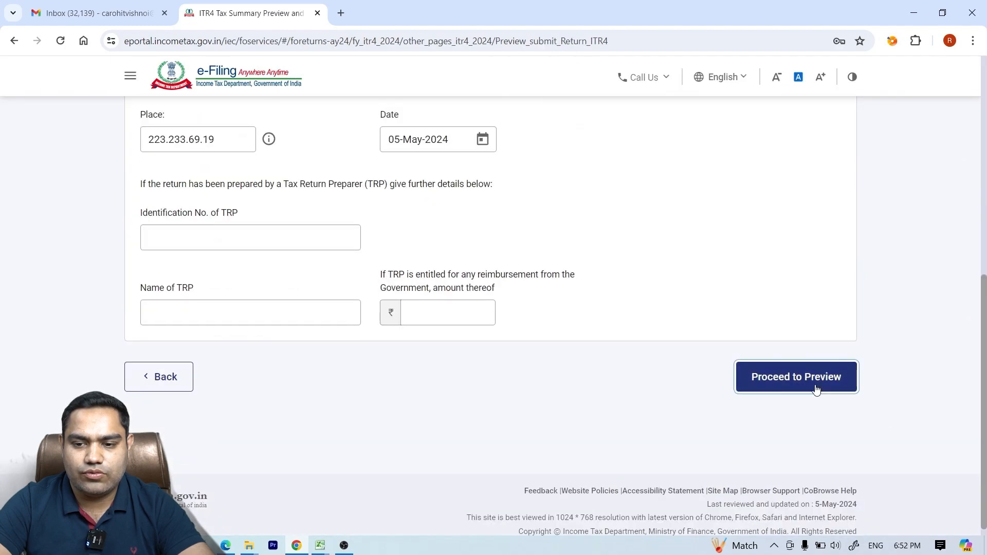
# - Check the corrected return's preview through to the Verification section and submit it for validation again
pyautogui.scroll(-15, 977, 468)
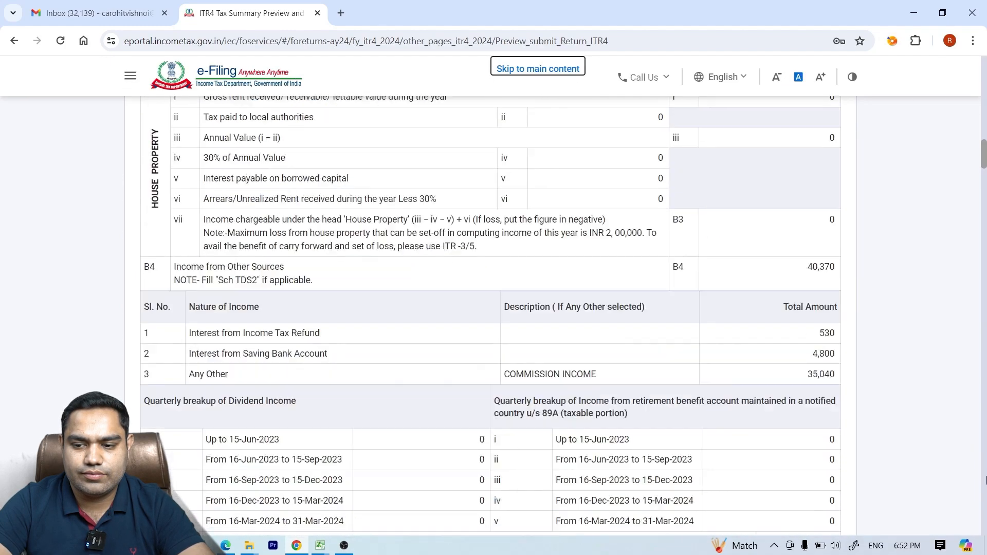
pyautogui.scroll(-20, 985, 481)
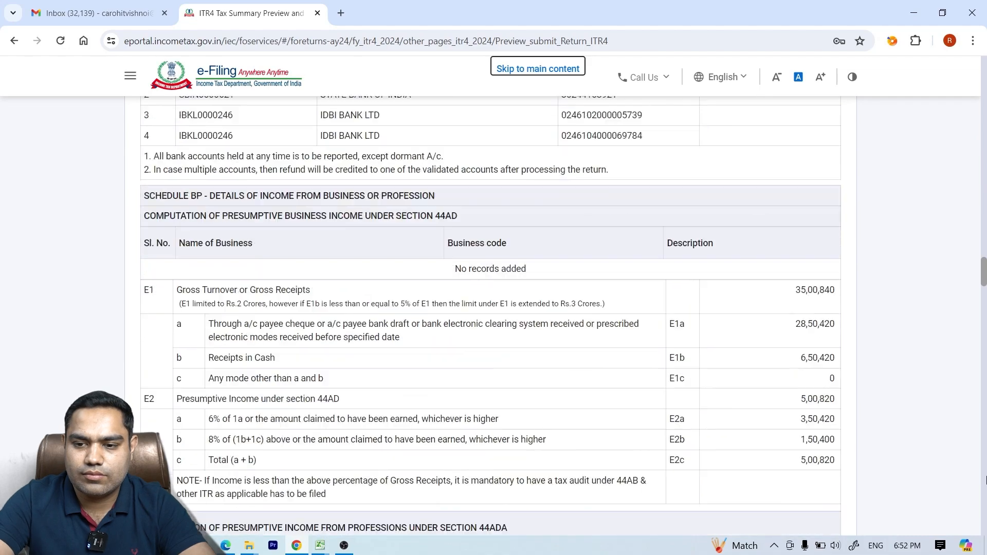
pyautogui.scroll(-20, 984, 481)
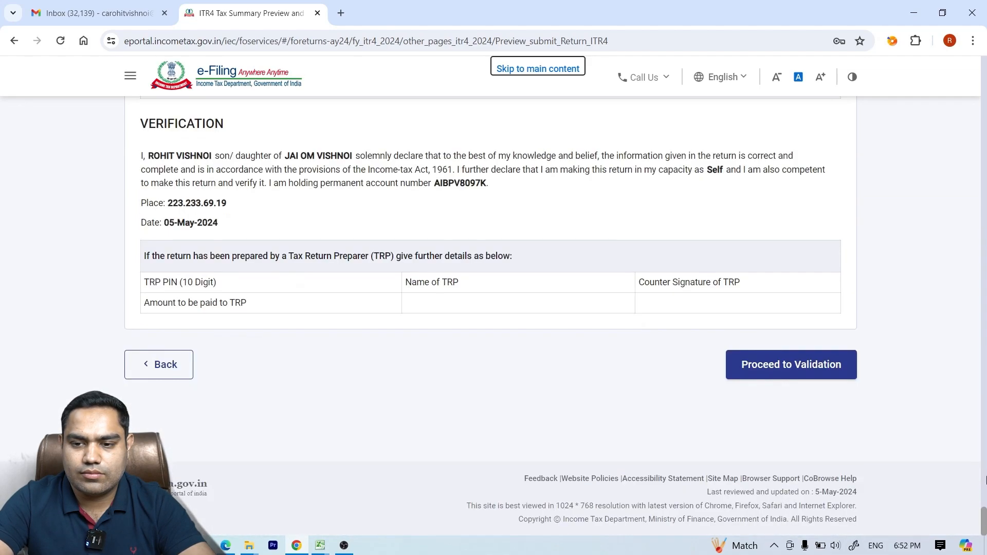
pyautogui.click(815, 374)
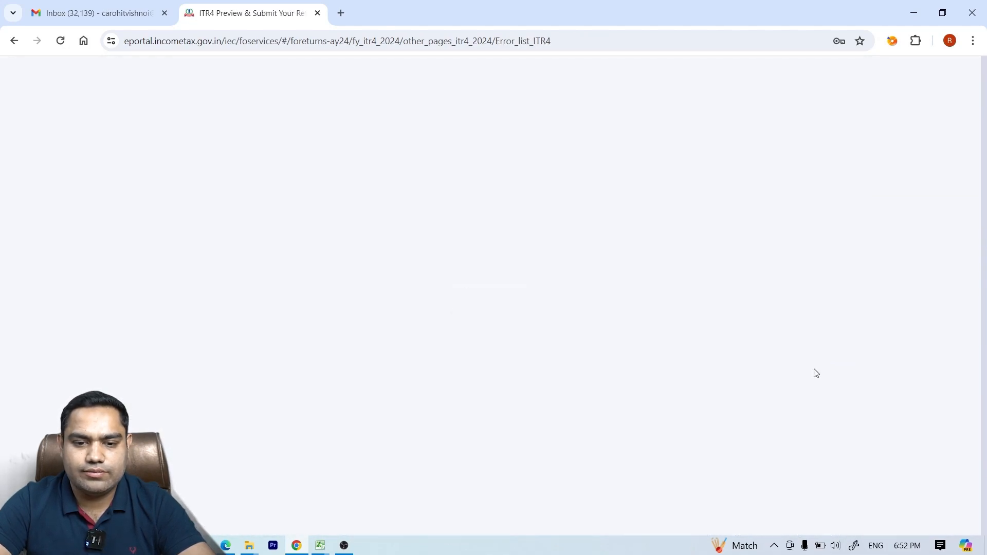